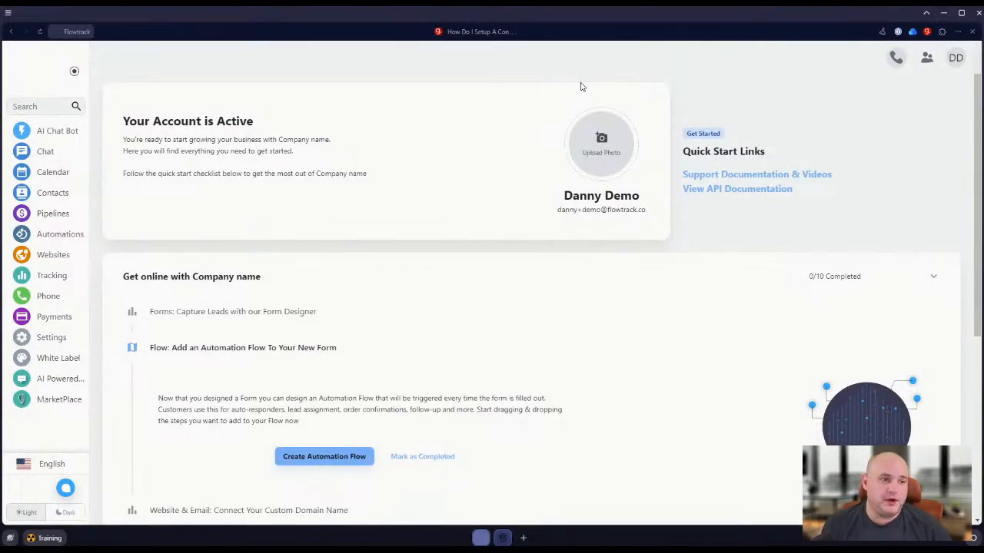
Review the full "Get online with Company name" onboarding checklist on the dashboard.
scroll(562, 202, "down", 5)
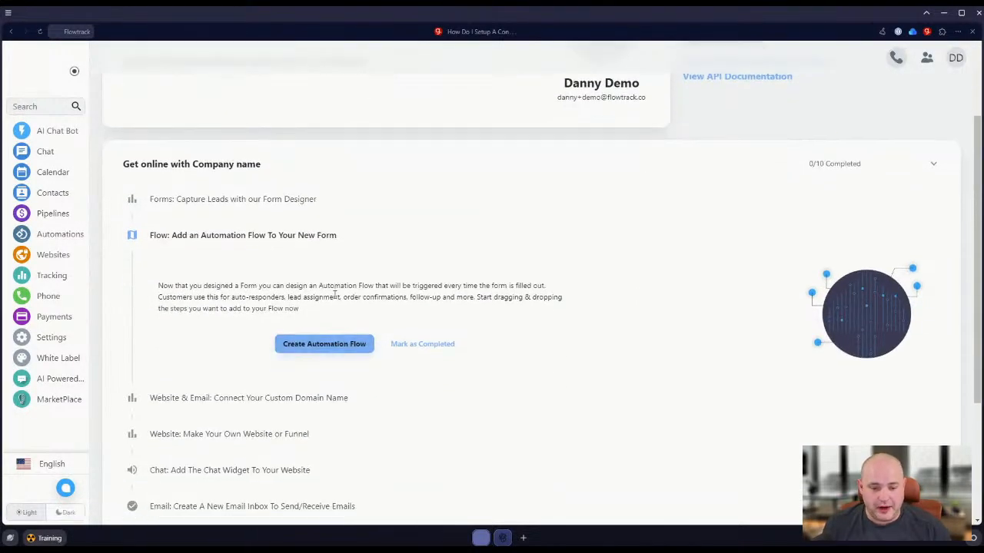
scroll(334, 305, "up", 4)
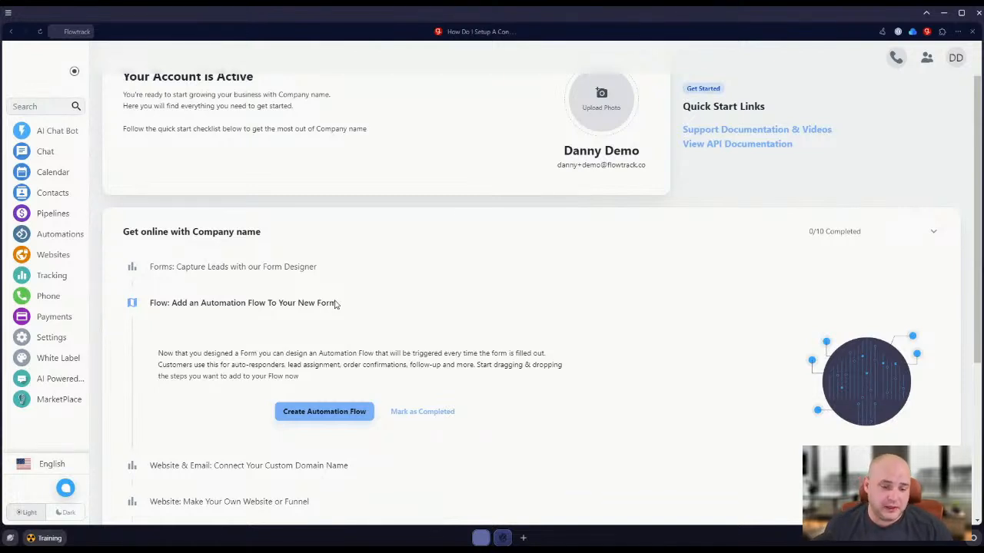
scroll(362, 374, "down", 2)
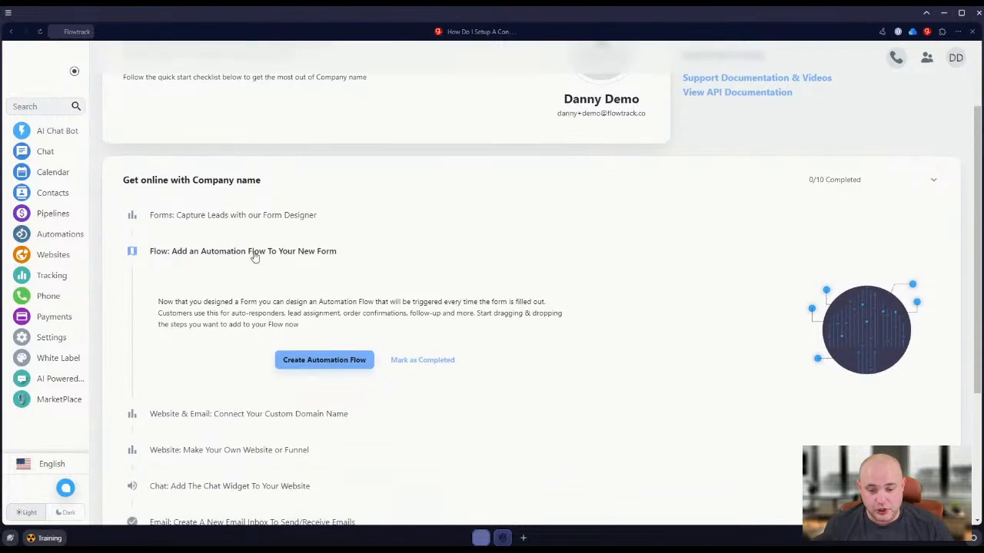
scroll(235, 361, "down", 2)
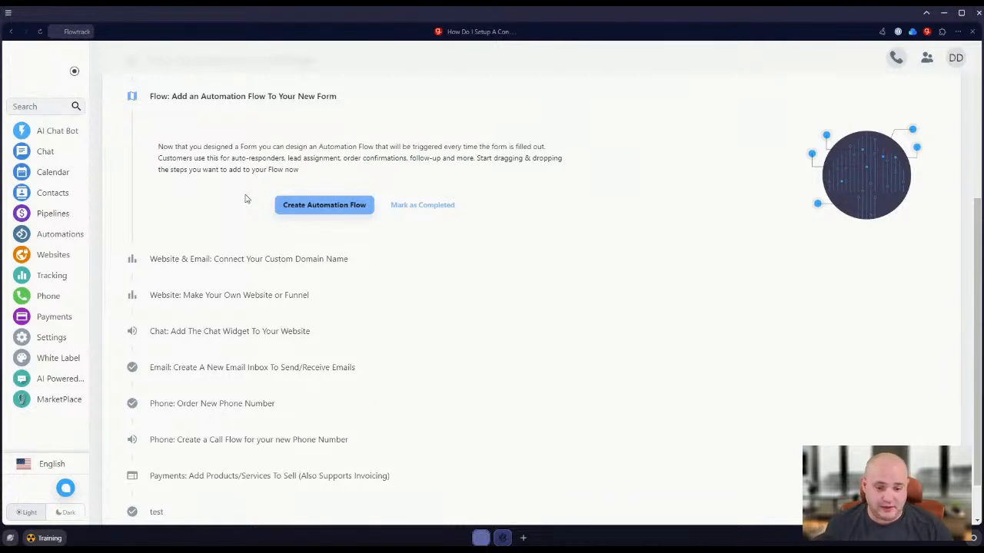
scroll(230, 265, "down", 1)
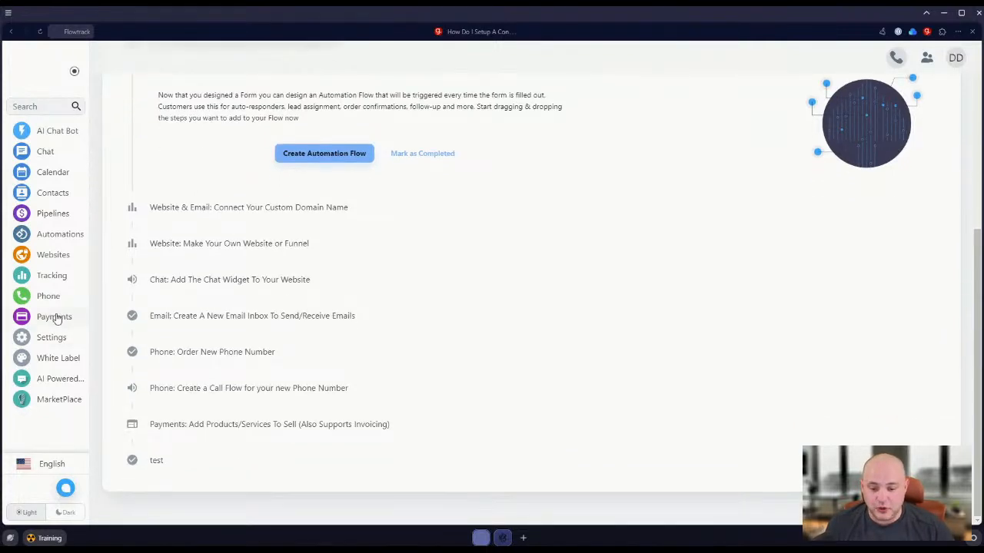
Examine the TODO tasks in the Quick Start pipeline and compare them with the dashboard's onboarding checklist.
left_click(54, 214)
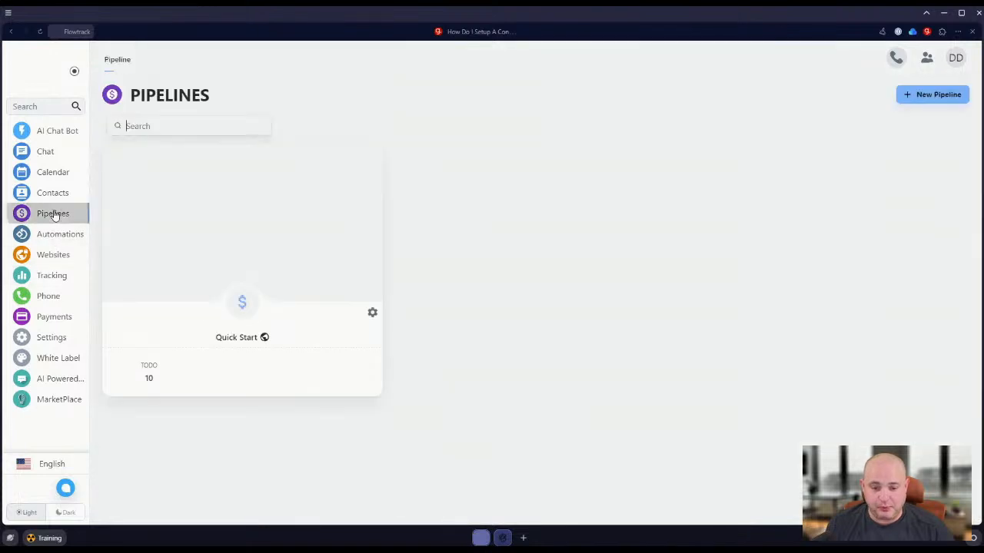
left_click(238, 264)
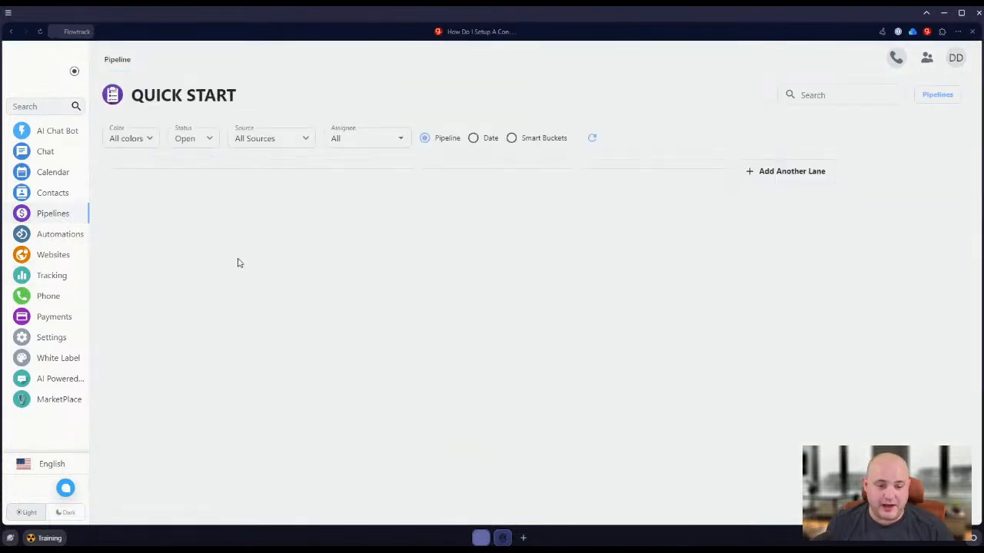
scroll(172, 223, "down", 5)
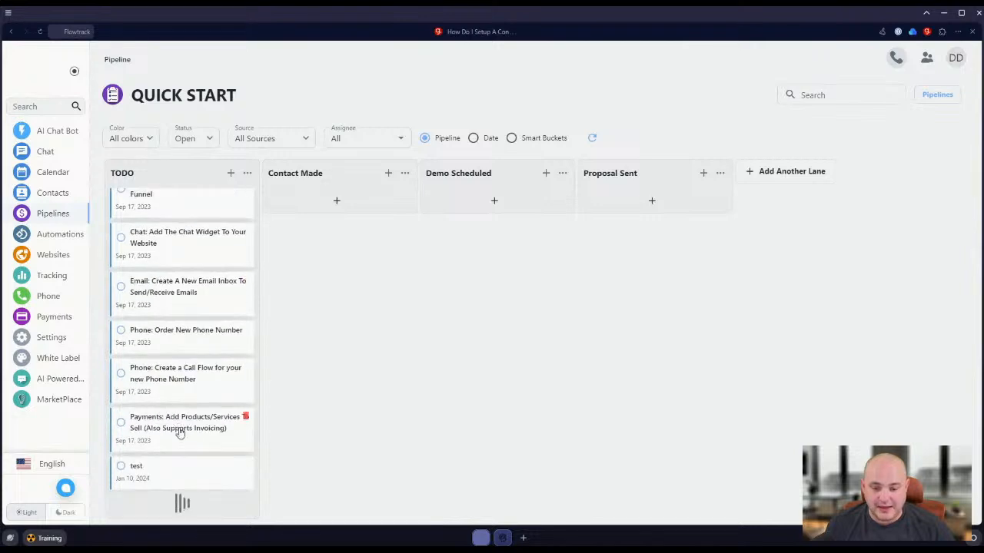
left_click(40, 64)
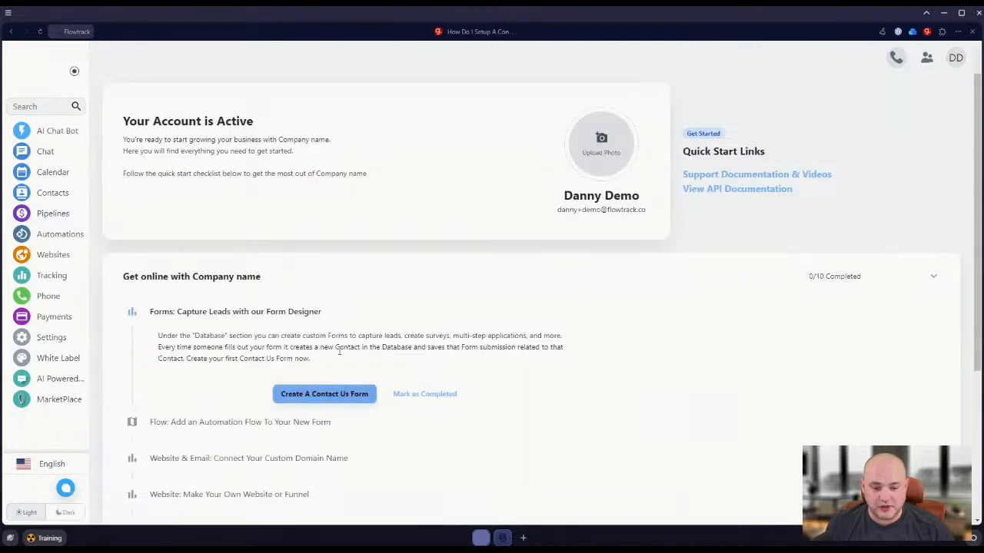
scroll(306, 361, "down", 3)
scroll(286, 453, "up", 3)
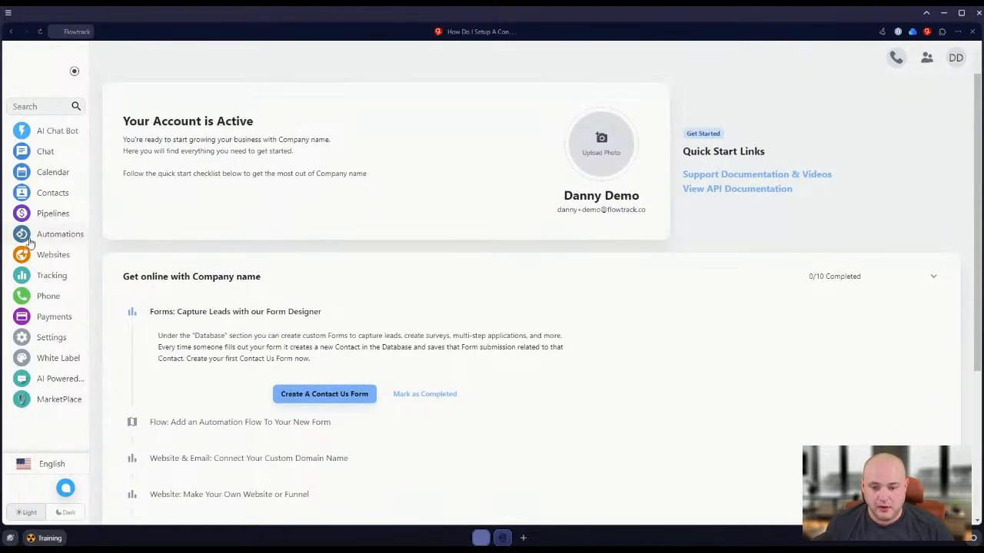
Delete the Quick Start pipeline board with all its items, then reload the page and check the dashboard checklist.
left_click(52, 214)
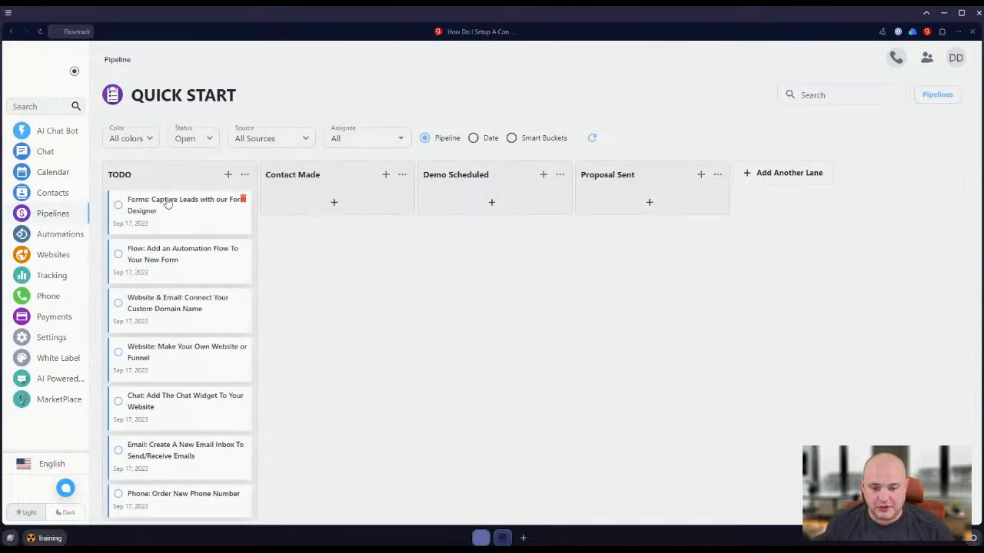
left_click(118, 62)
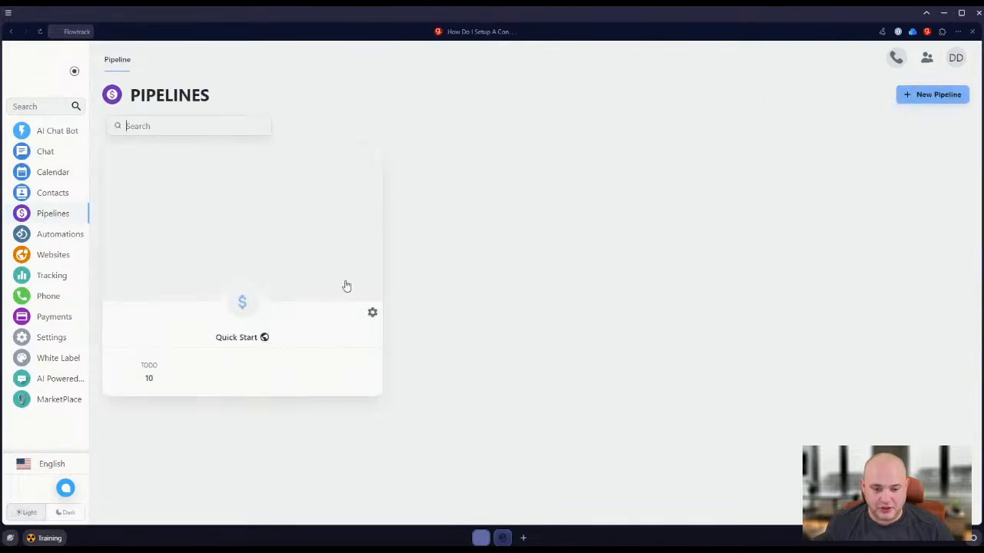
left_click(372, 316)
left_click(394, 413)
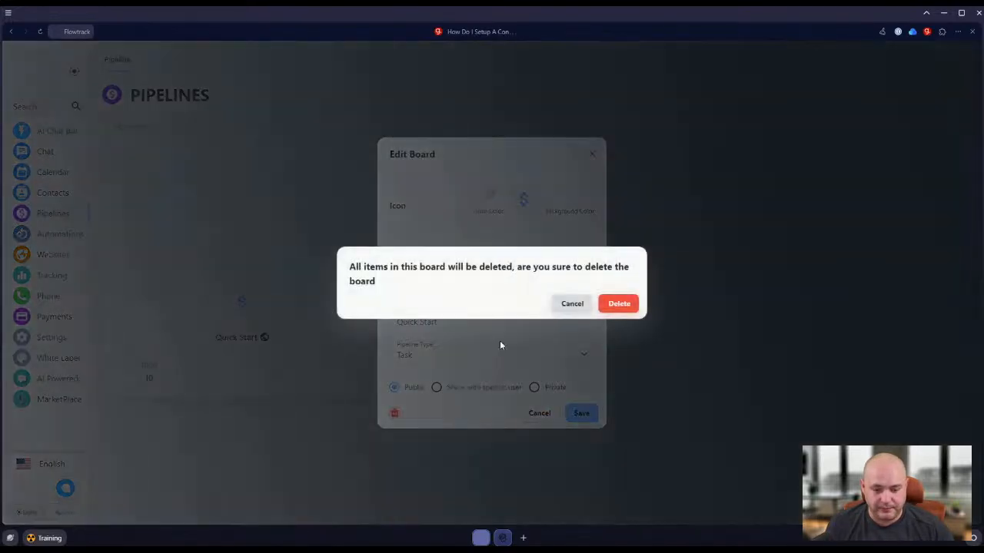
left_click(620, 305)
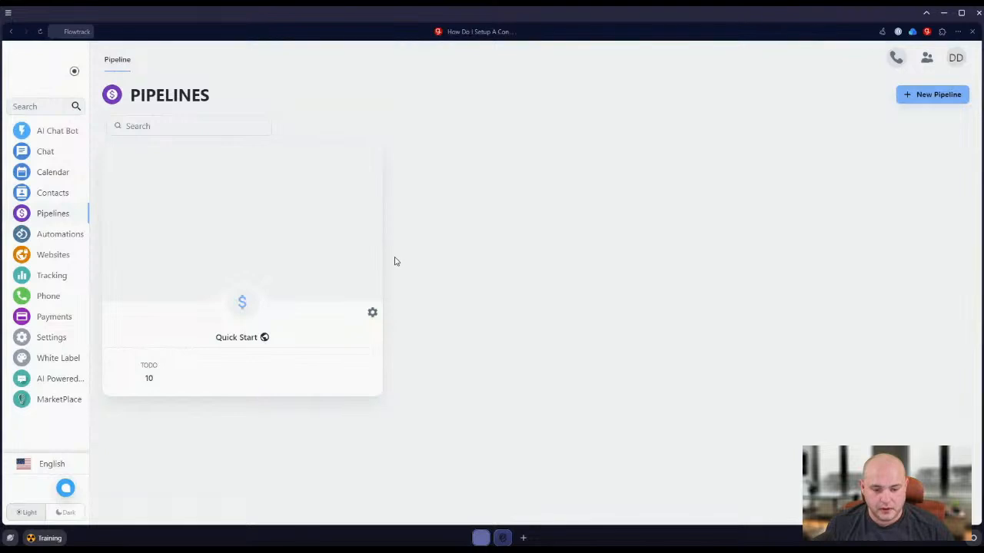
left_click(40, 32)
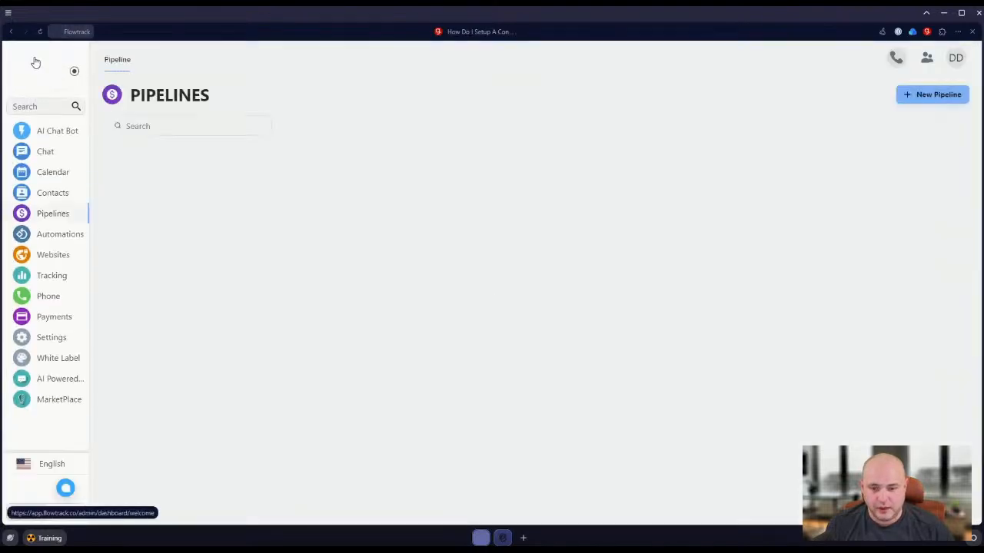
left_click(35, 62)
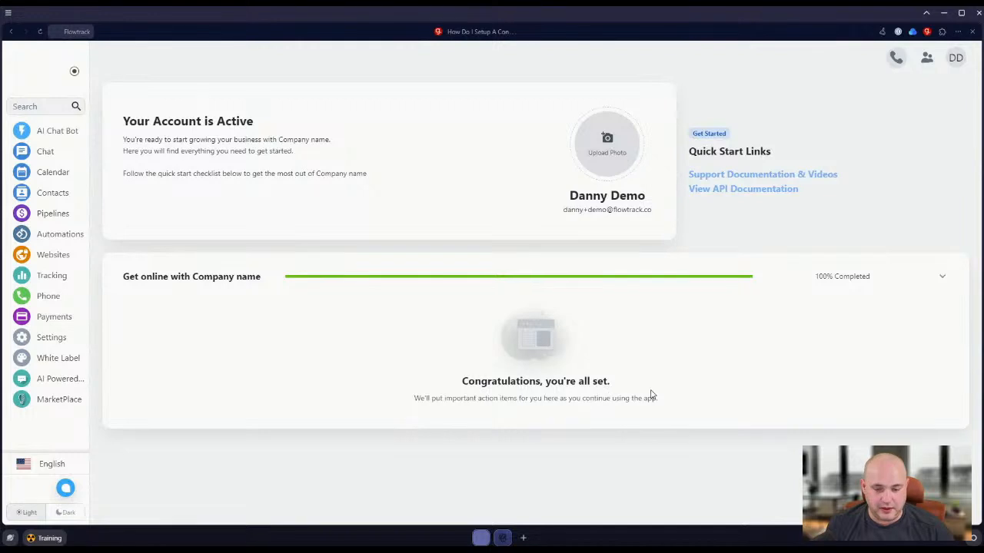
Create a public pipeline board named "Demo Onboarding" with the pipeline type Task.
left_click(40, 213)
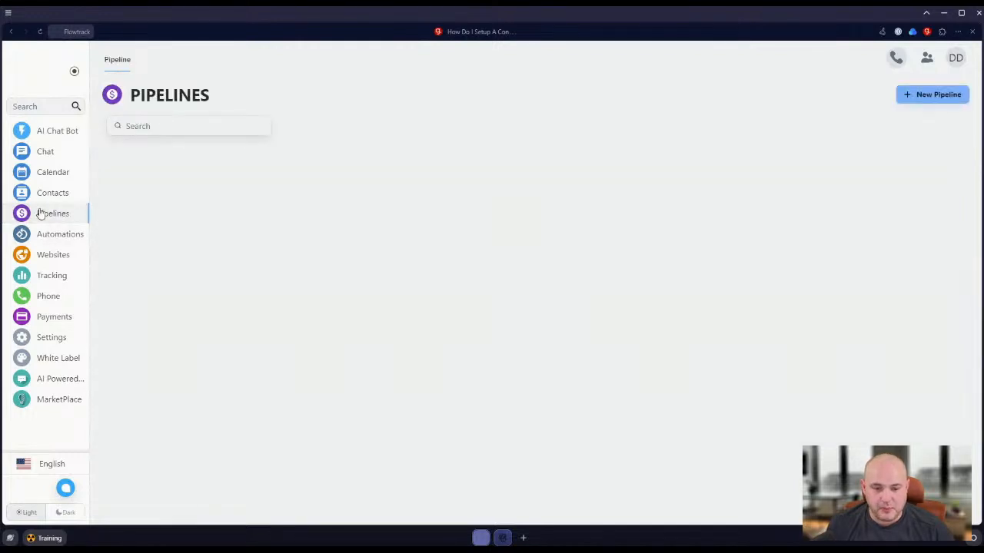
left_click(908, 93)
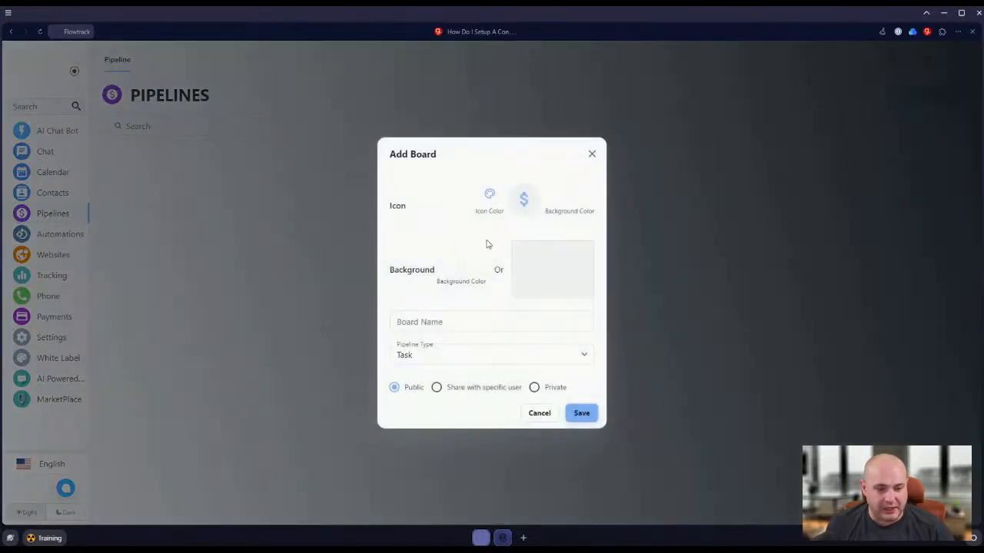
left_click(445, 352)
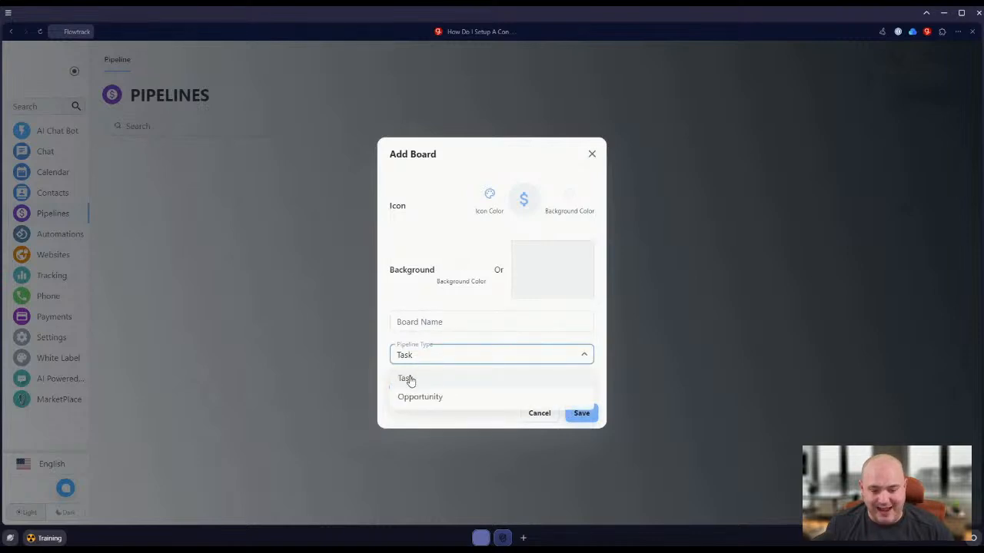
left_click(406, 379)
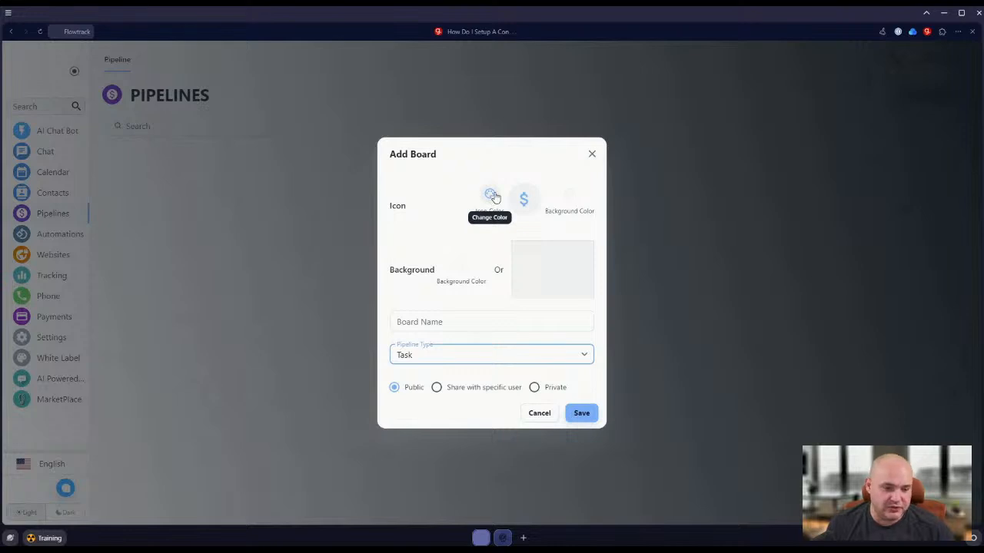
left_click(439, 321)
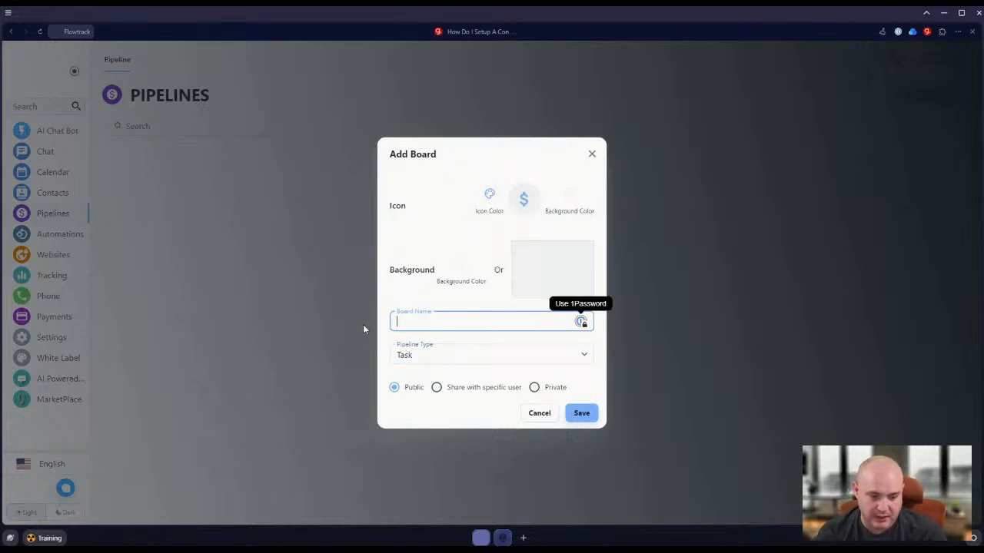
type("Demo Onboar")
key("BackSpace")
key("BackSpace")
type("oarding")
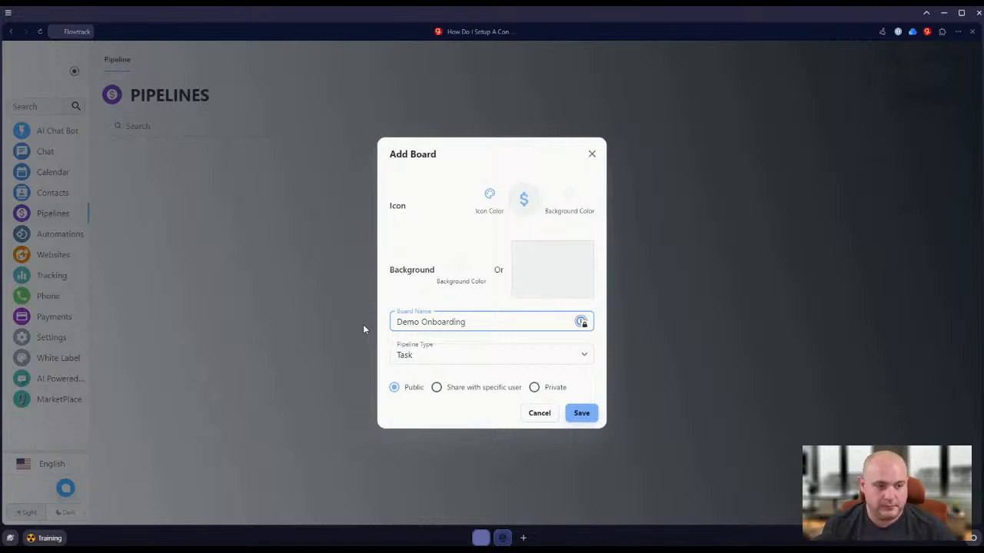
key("Tab")
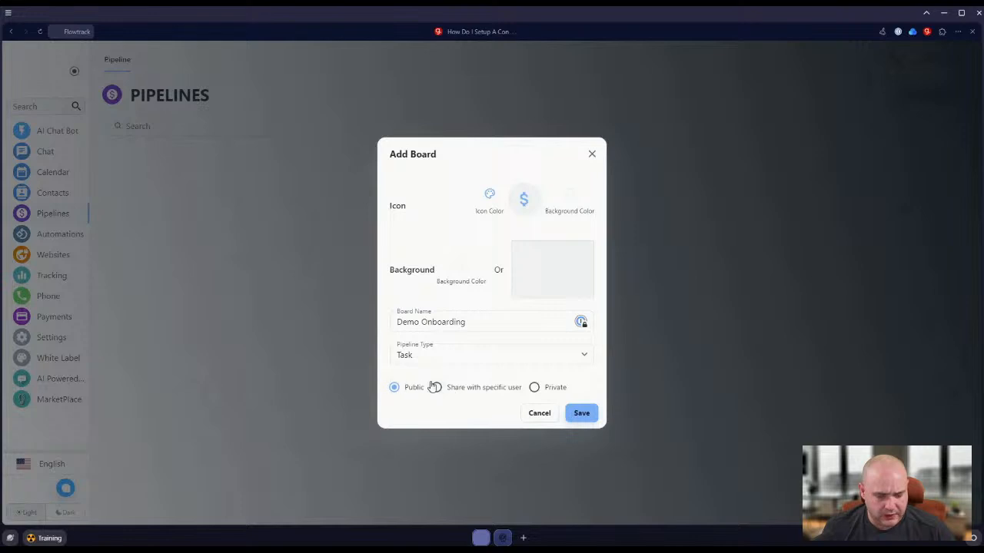
left_click(581, 415)
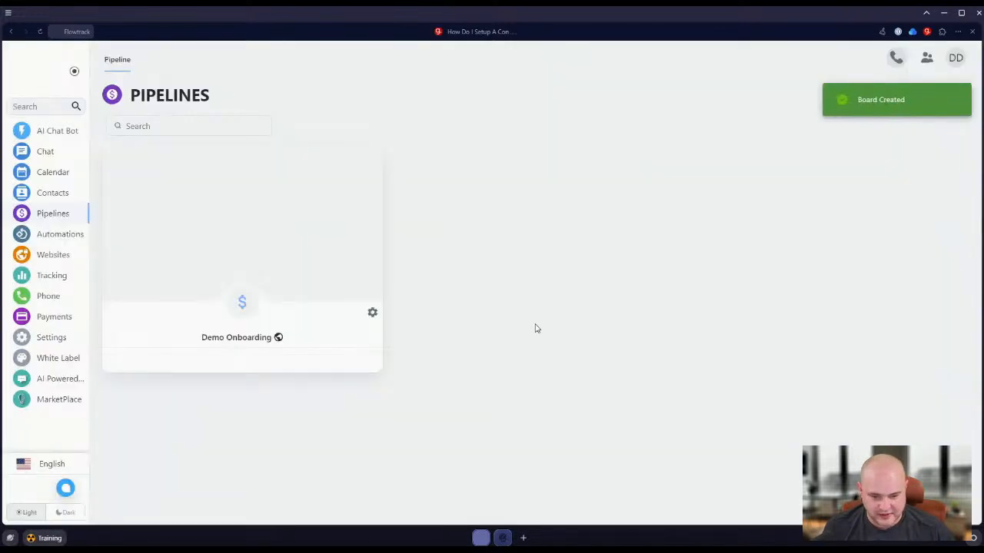
Open the Demo Onboarding board and add a task named "Get A Phone Number" to the Need To Do lane.
left_click(259, 261)
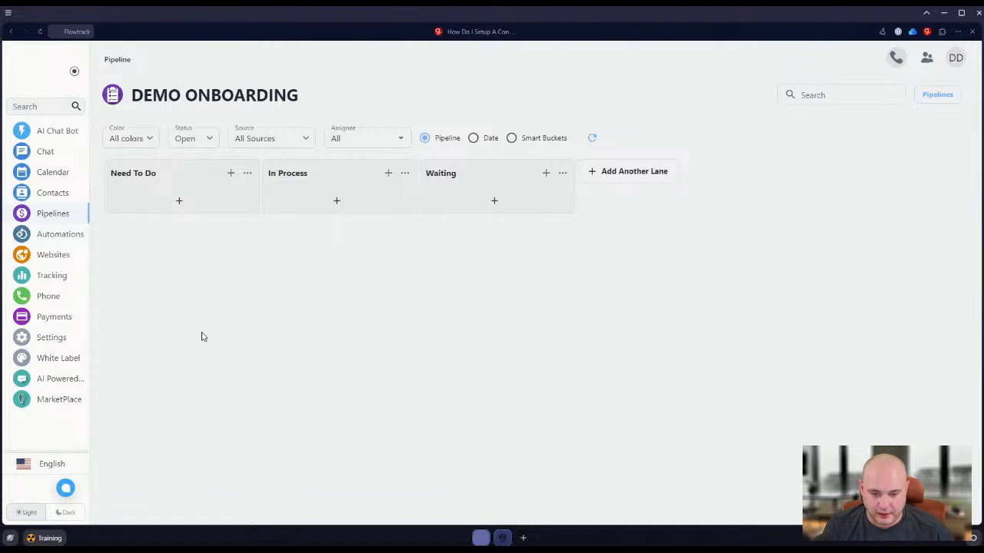
left_click(179, 201)
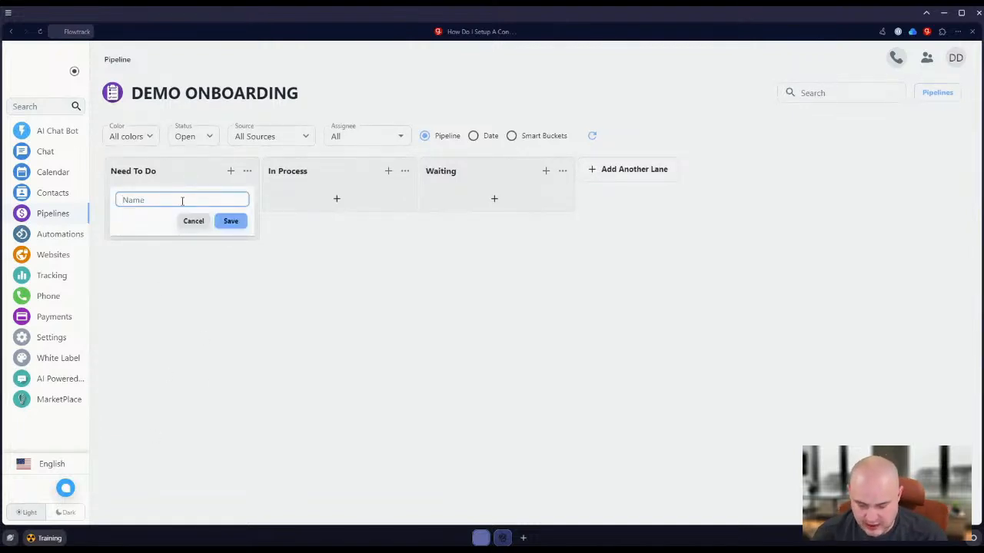
type("Fill O")
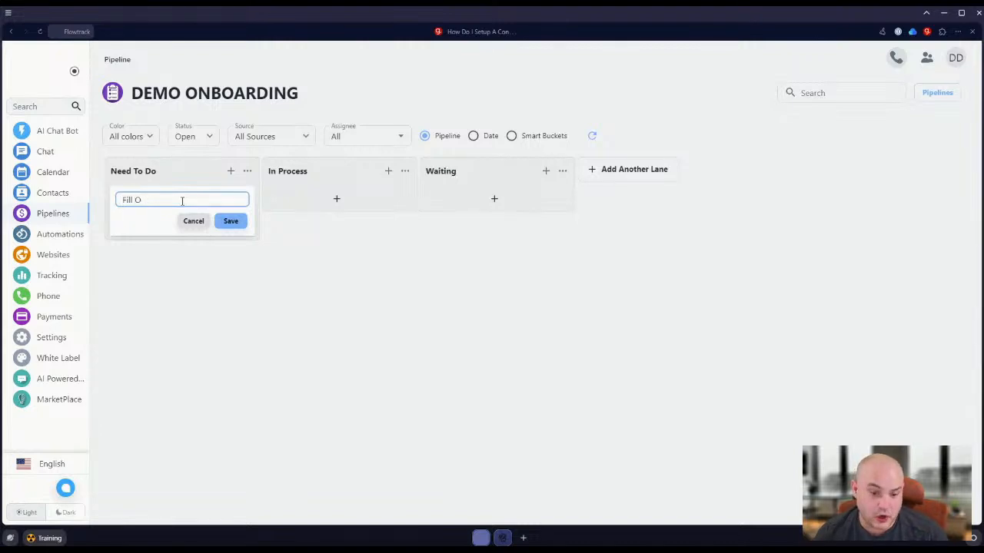
type("Get A Phone Number")
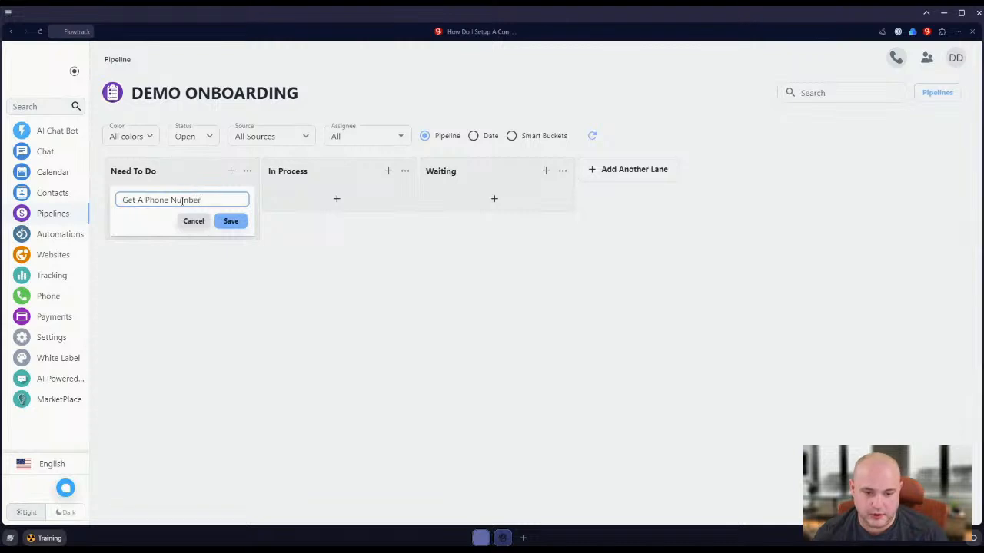
left_click(235, 223)
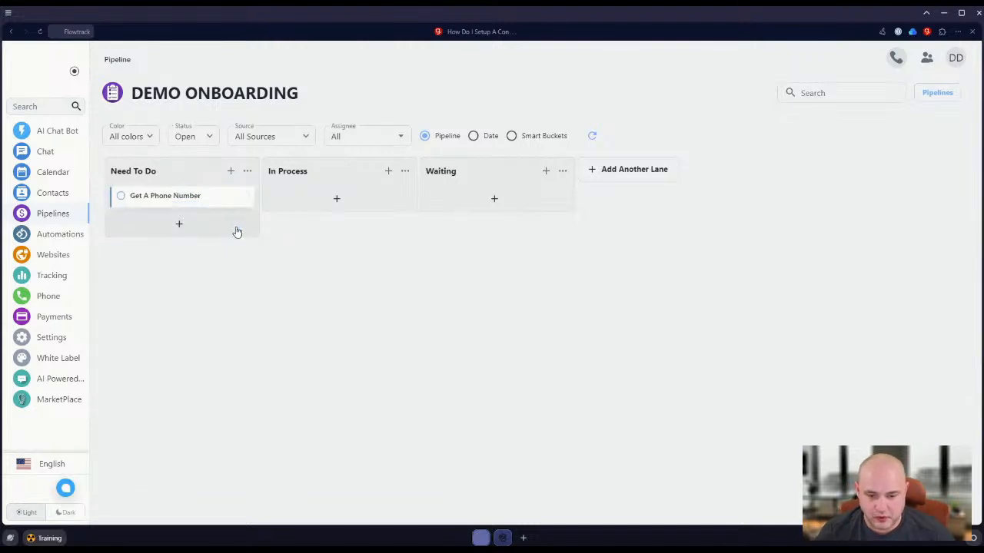
Add a task named "Watch This Video" to the Need To Do lane and move it above "Get A Phone Number".
left_click(179, 223)
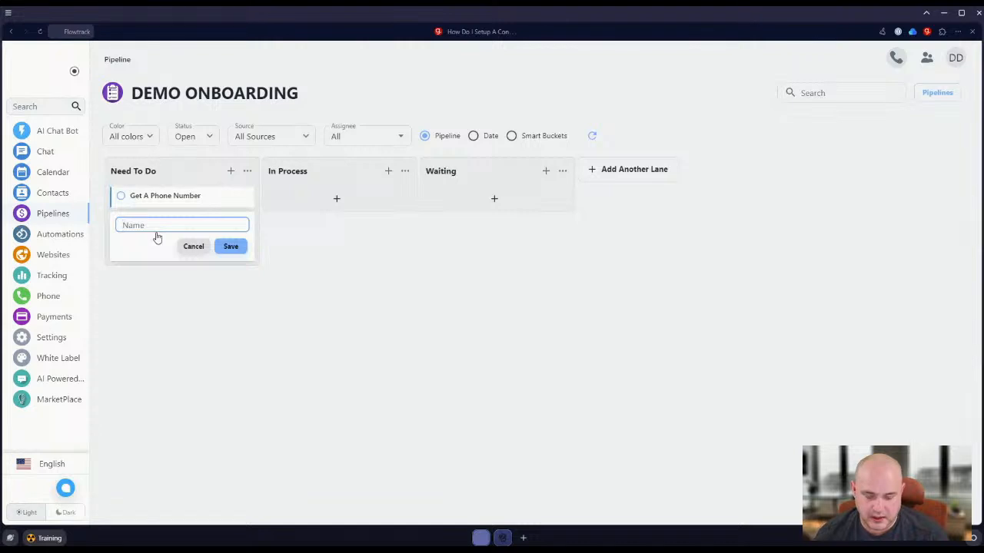
type("Watch This Video")
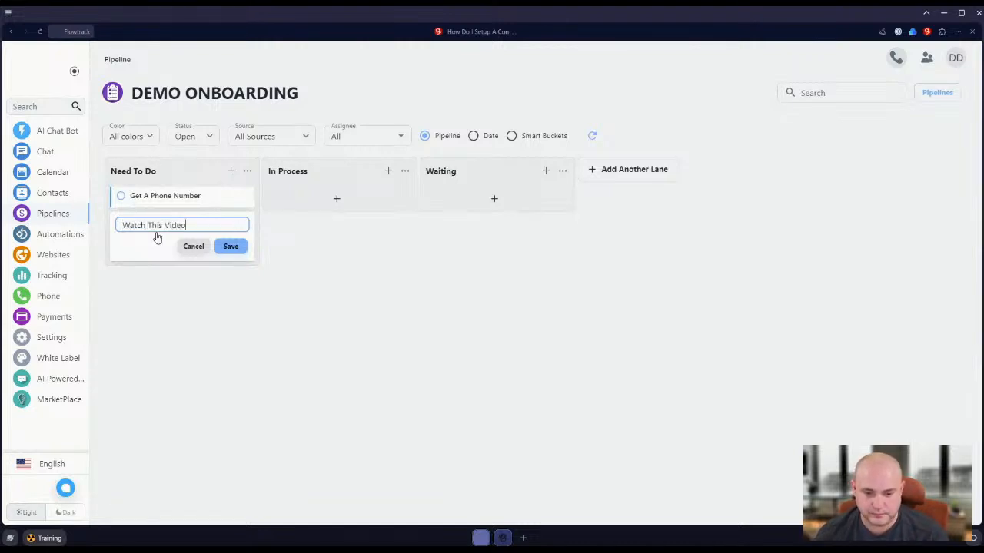
left_click(234, 246)
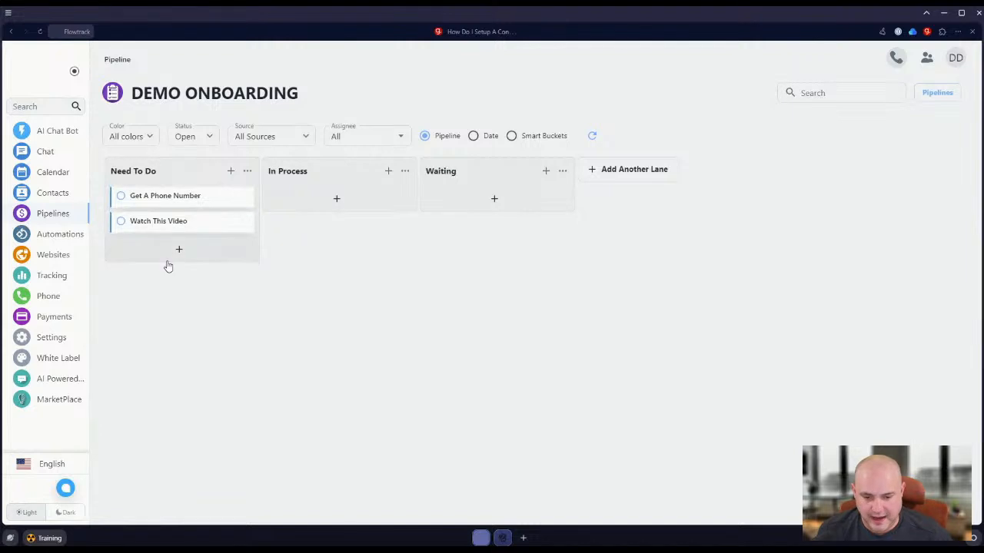
left_click_drag(176, 228, 204, 194)
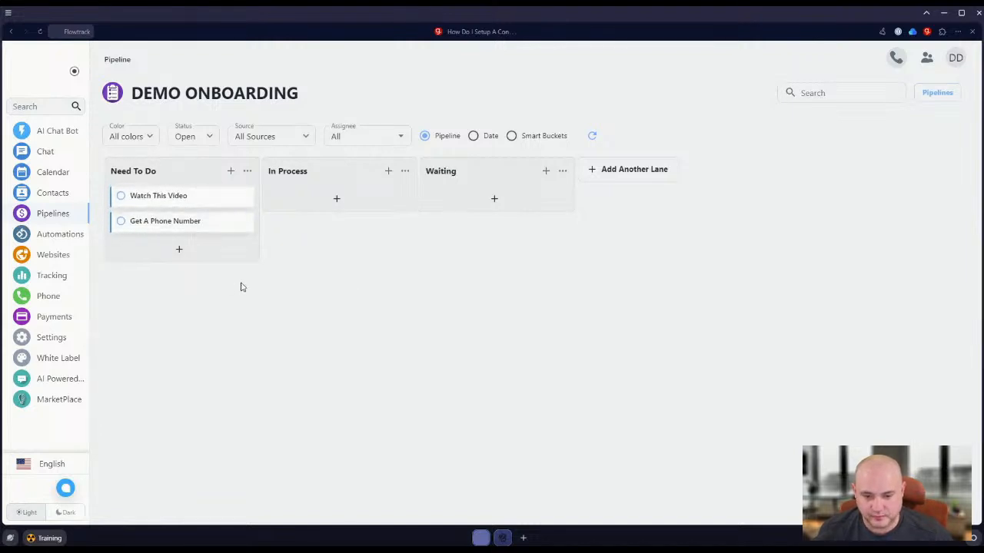
Check the dashboard checklist, then return to the Demo Onboarding board and open the "Watch This Video" task's details.
left_click(38, 71)
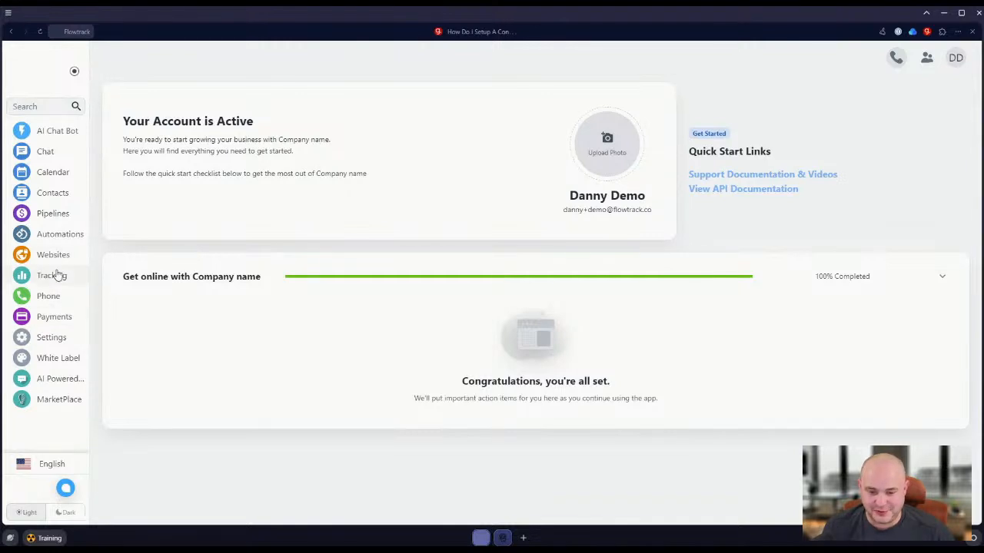
left_click(51, 216)
left_click(153, 211)
left_click(153, 203)
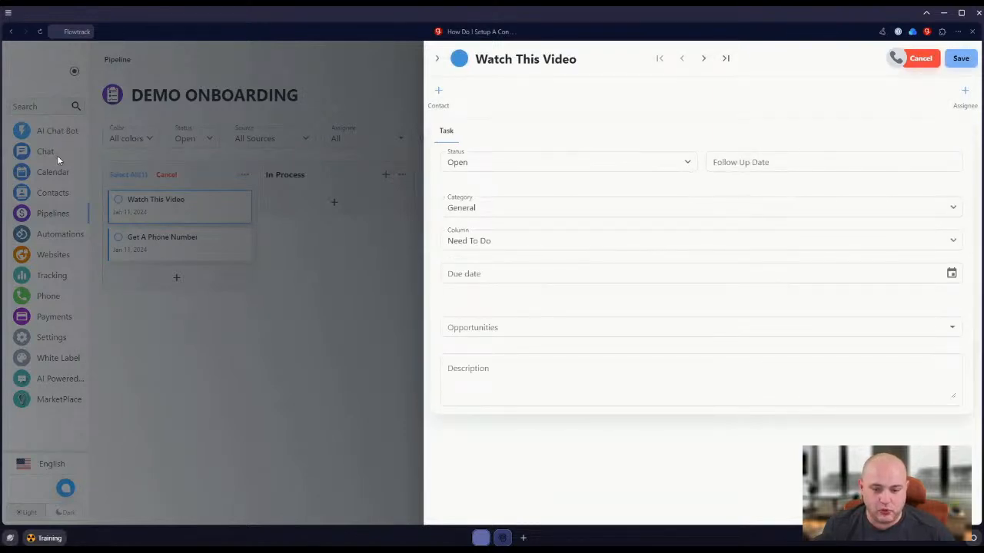
Set the "Watch This Video" task's category to System Event and choose the check mark as its icon.
left_click(501, 209)
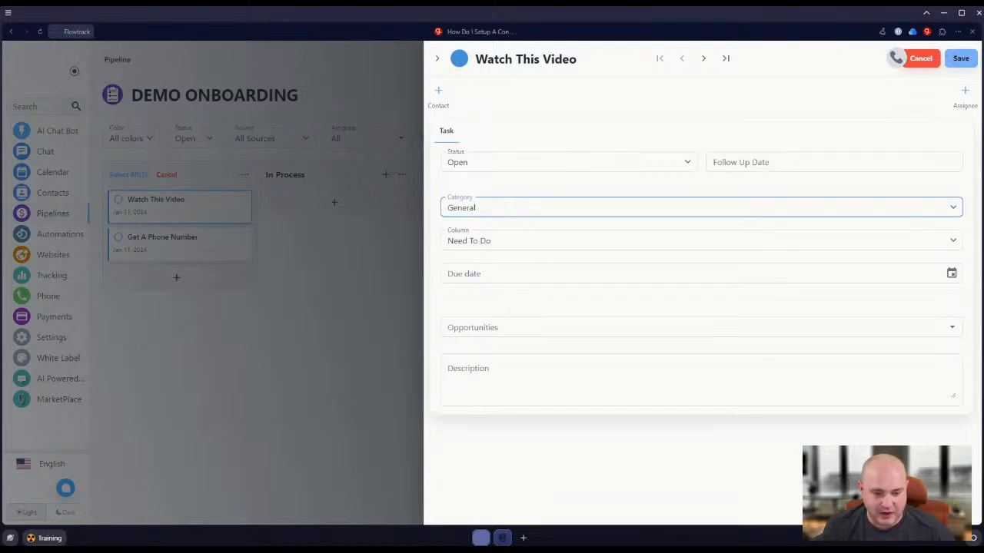
left_click(491, 345)
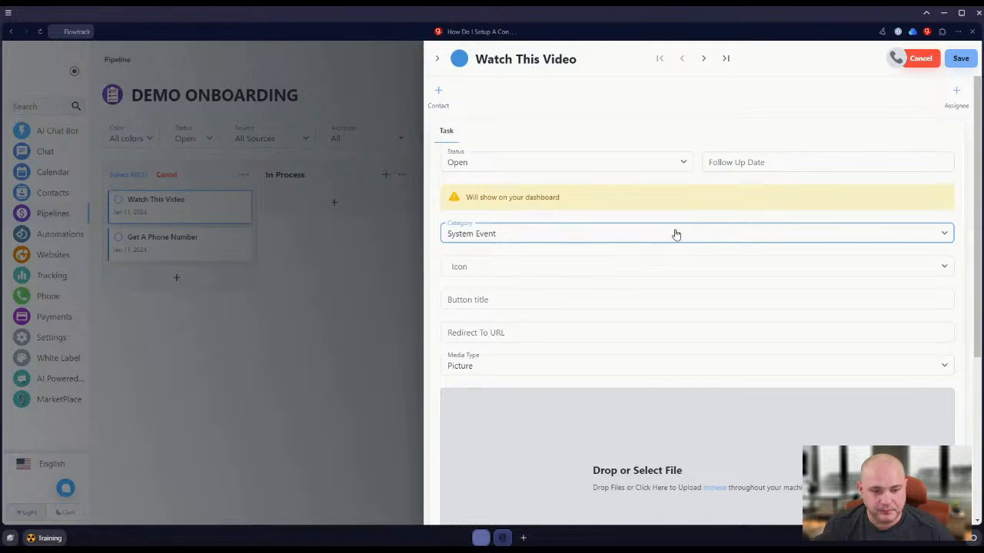
scroll(677, 235, "down", 1)
left_click(516, 218)
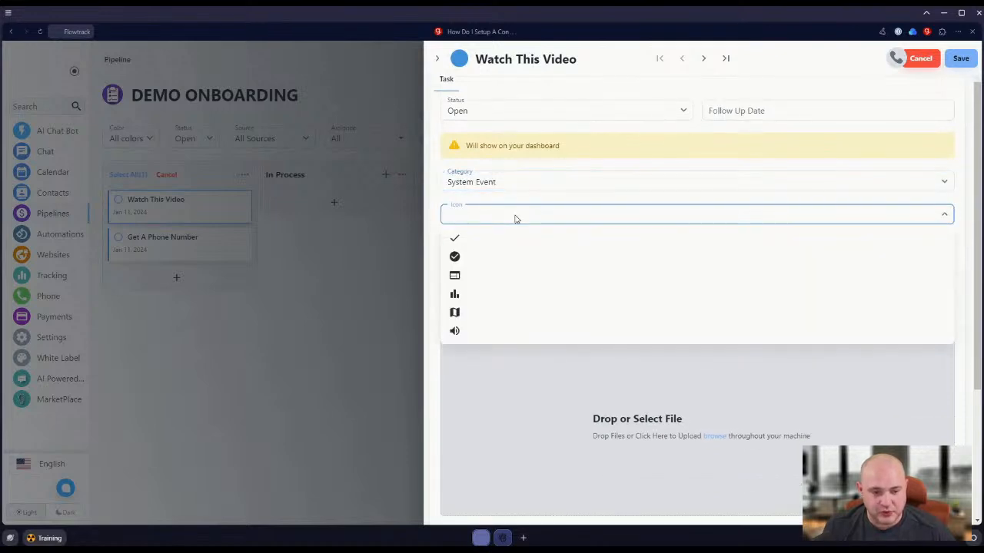
left_click(470, 240)
Fill in the button title "Go To Forms", redirect URL "/" and description "The description goes here", and save the task.
left_click(492, 249)
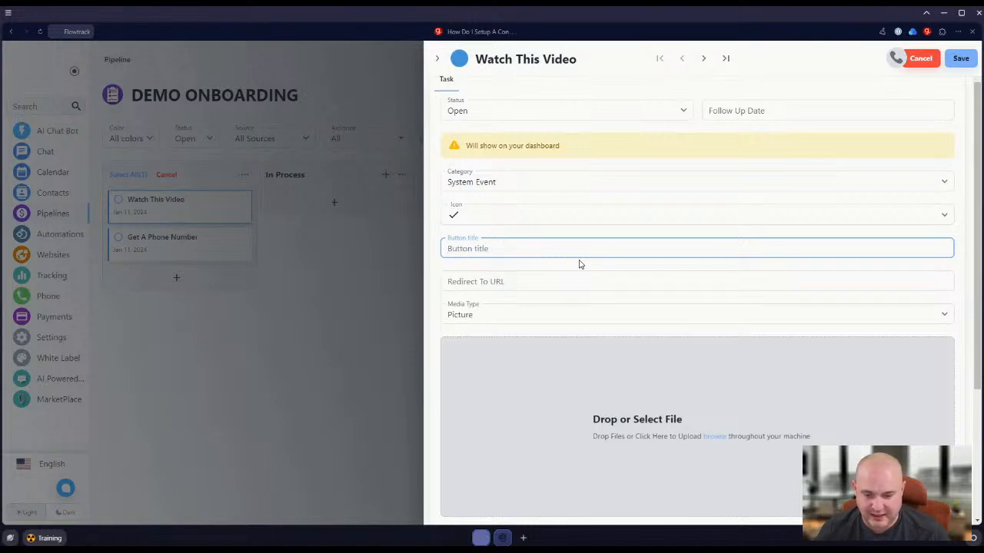
type("Go To Forms")
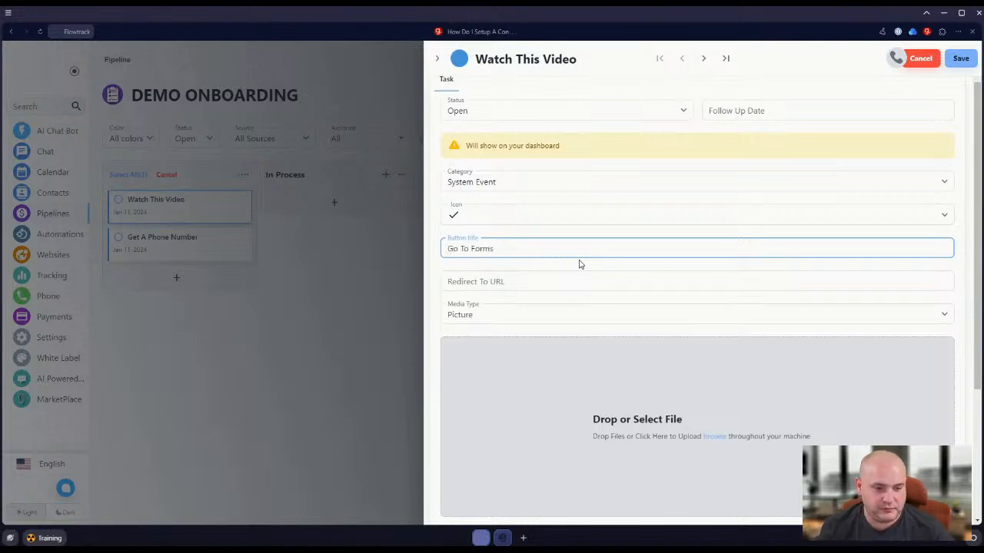
left_click(532, 283)
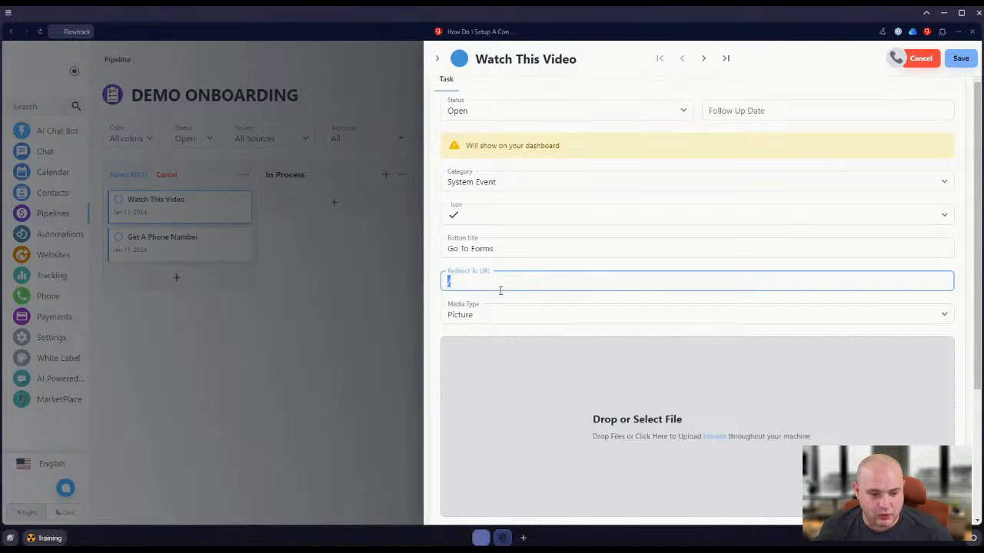
scroll(533, 318, "down", 1)
scroll(598, 350, "down", 2)
left_click(474, 471)
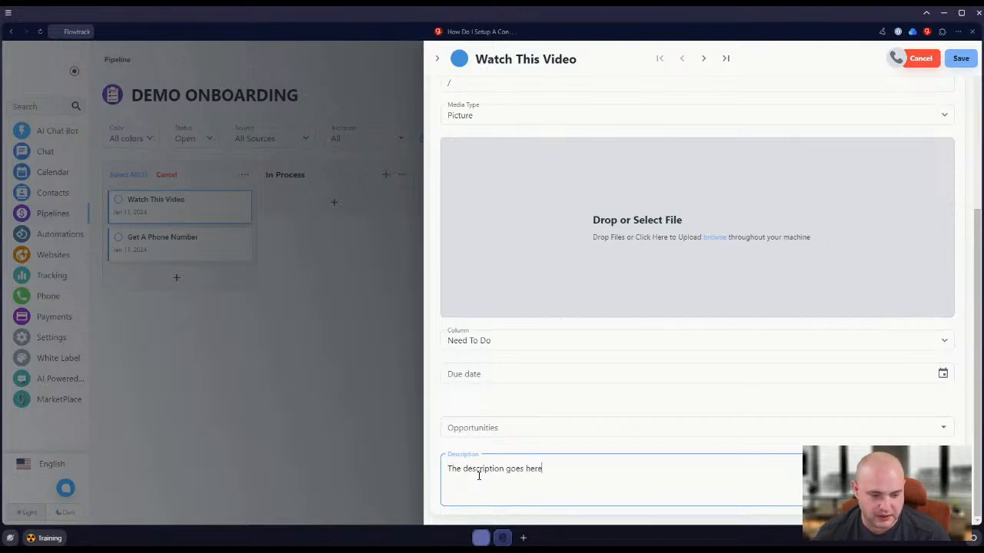
left_click(960, 58)
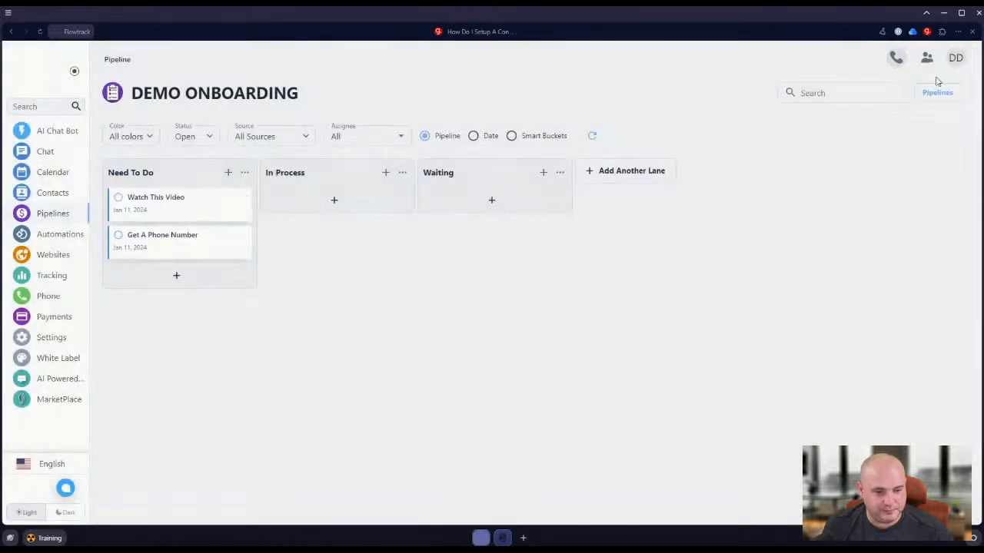
Test the Go To Forms button on the dashboard checklist and open the custom forms list from the resulting page.
left_click(33, 68)
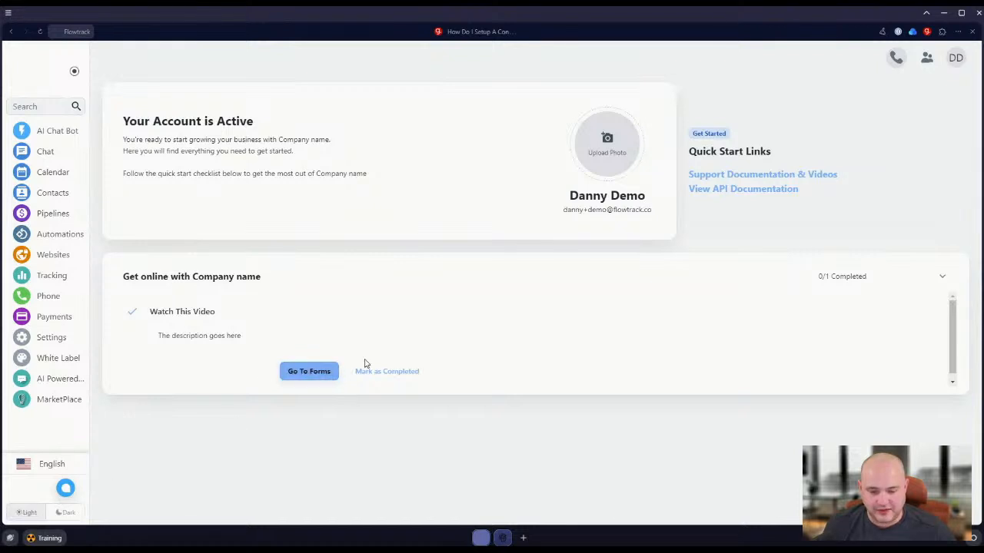
left_click(317, 375)
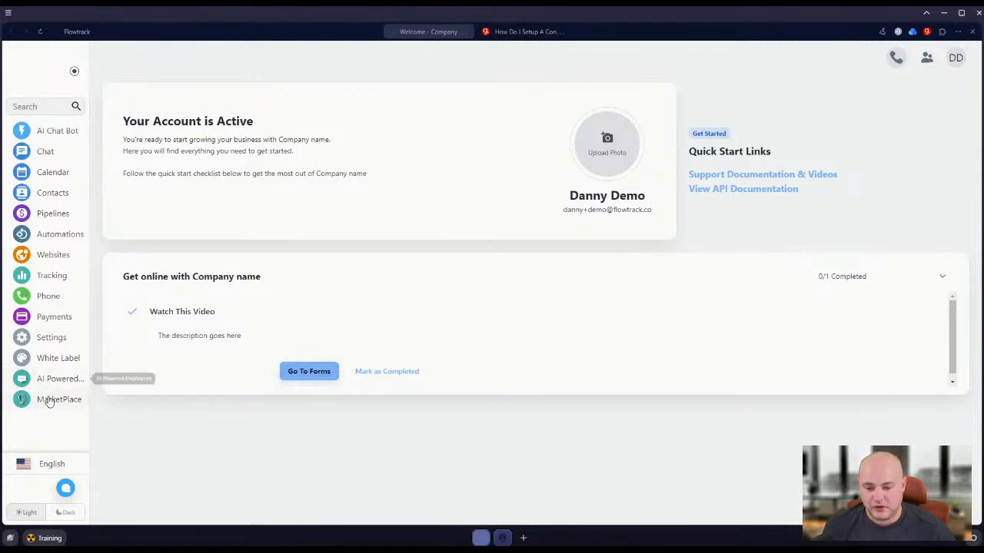
left_click(41, 192)
left_click(224, 60)
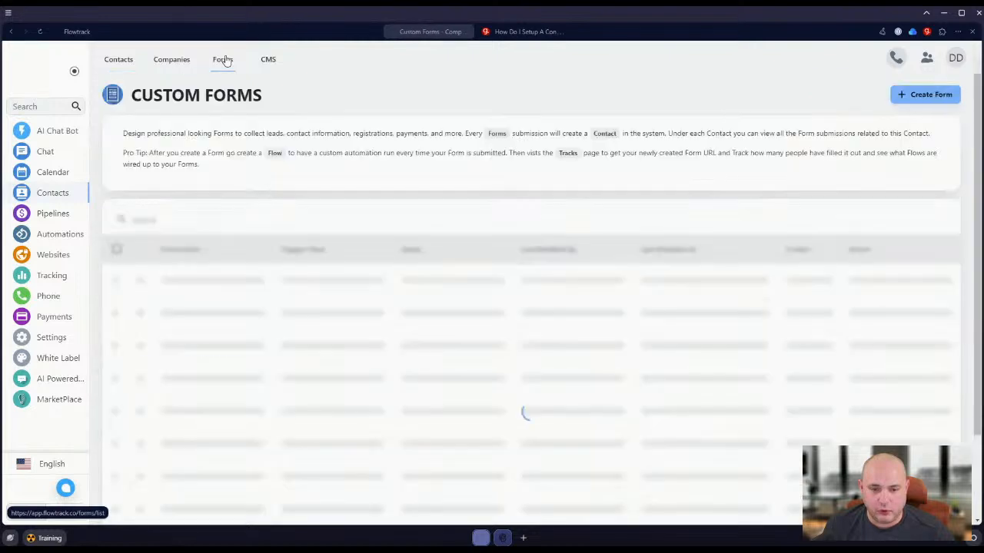
Return to the original tab, open the custom forms list there and look up the path portion of its URL.
left_click(76, 34)
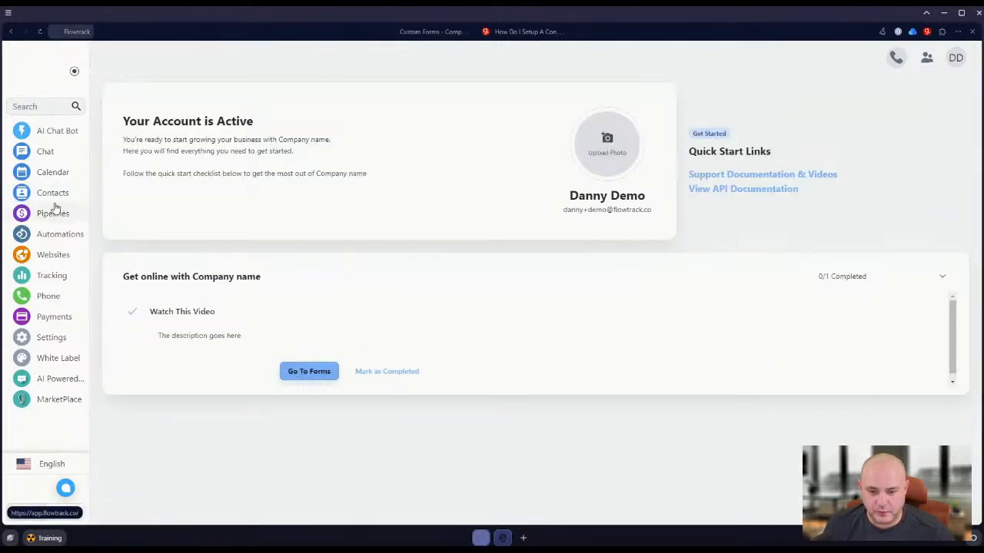
left_click(51, 201)
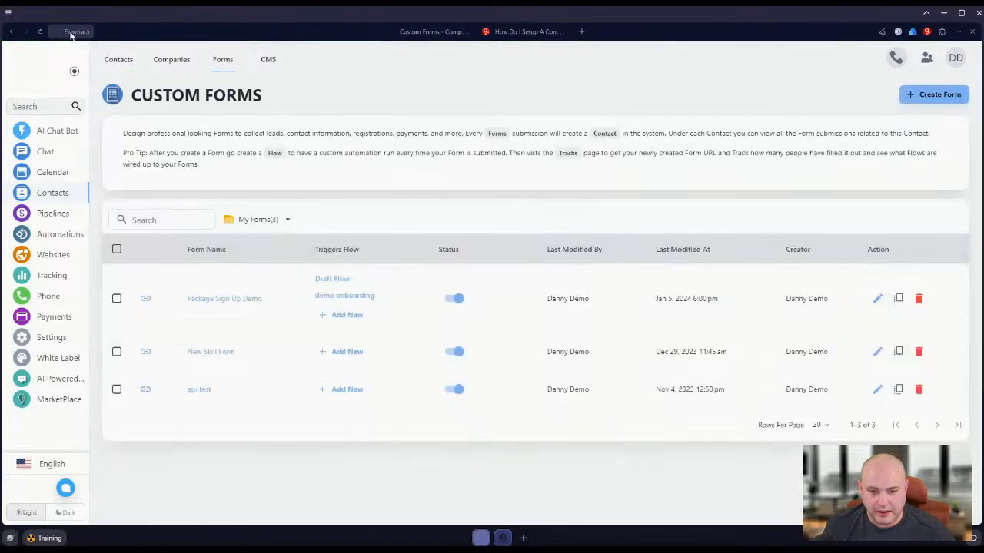
right_click(68, 33)
left_click(111, 59)
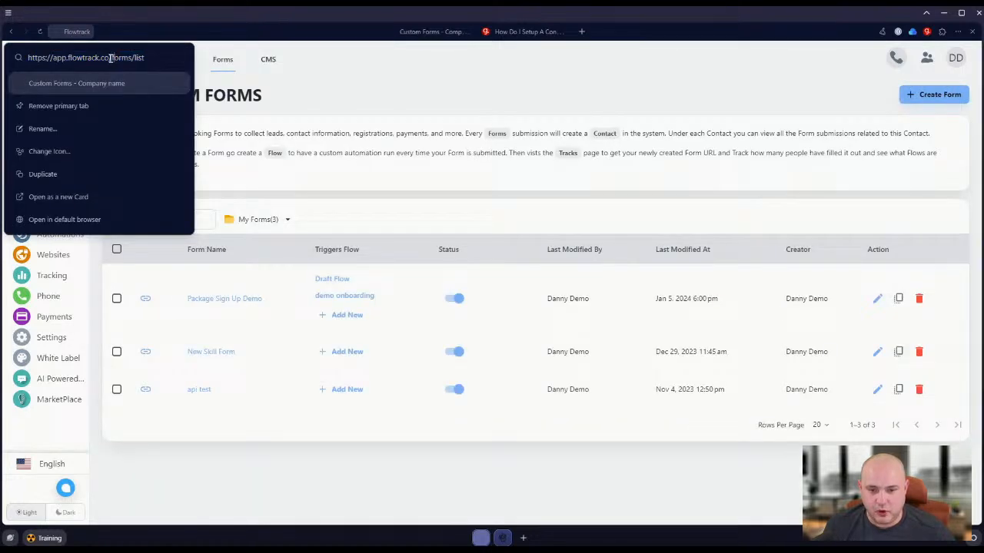
left_click_drag(111, 58, 150, 58)
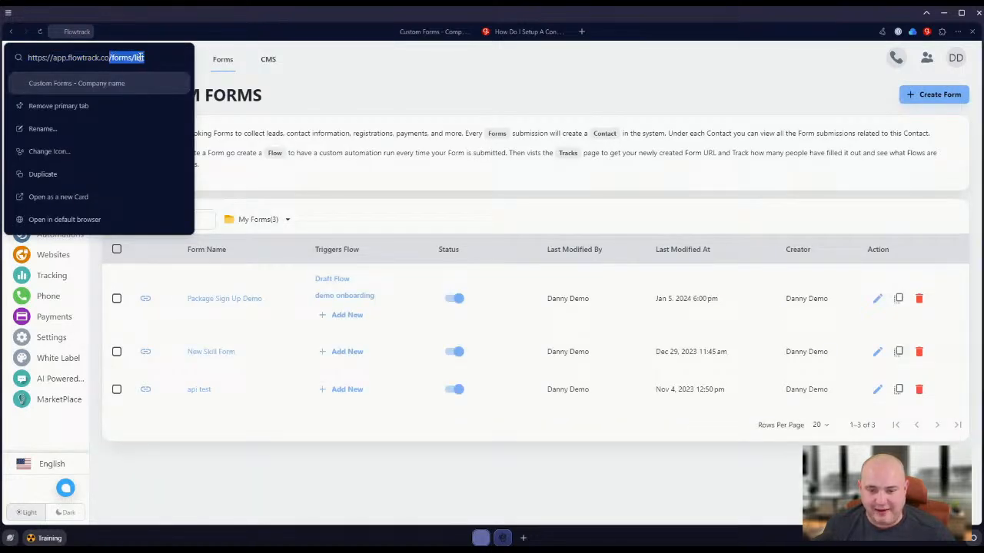
left_click(390, 91)
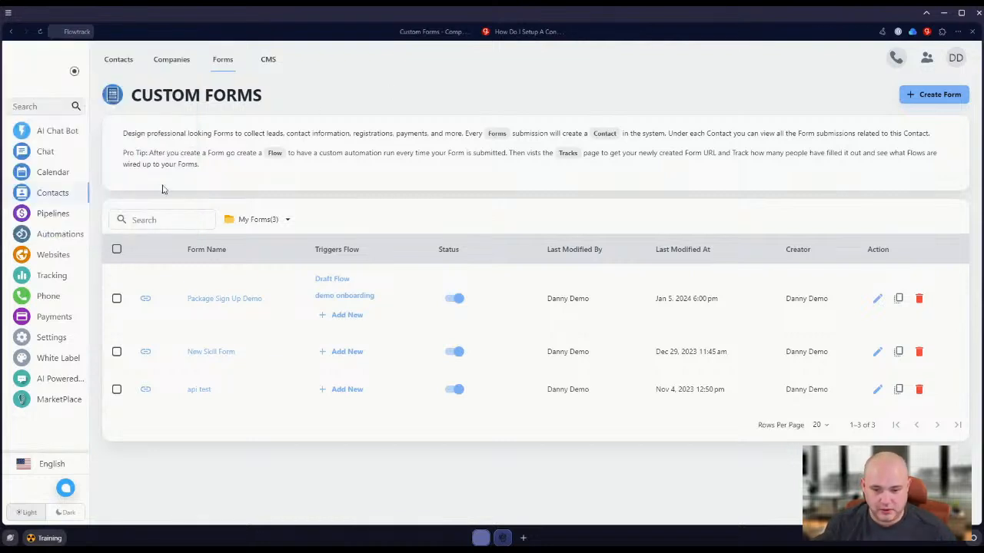
Reopen the "Watch This Video" task on the Demo Onboarding board, set its redirect URL to "/forms/list" and save.
left_click(53, 217)
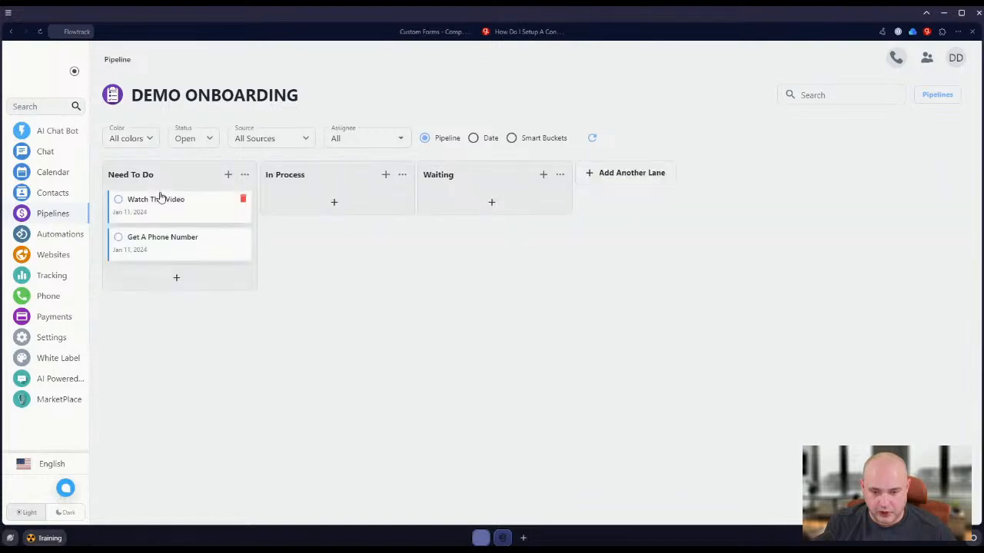
left_click(164, 206)
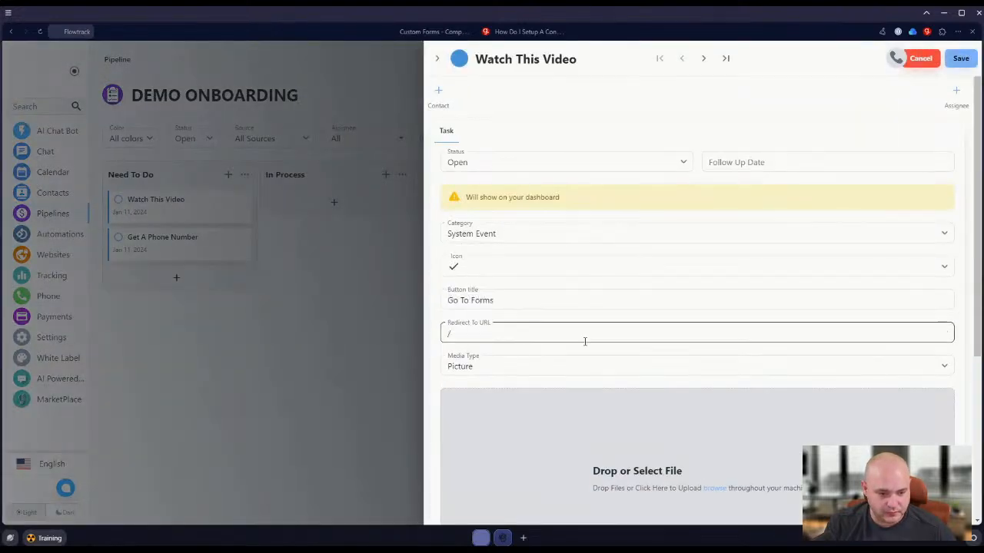
type("forms/list")
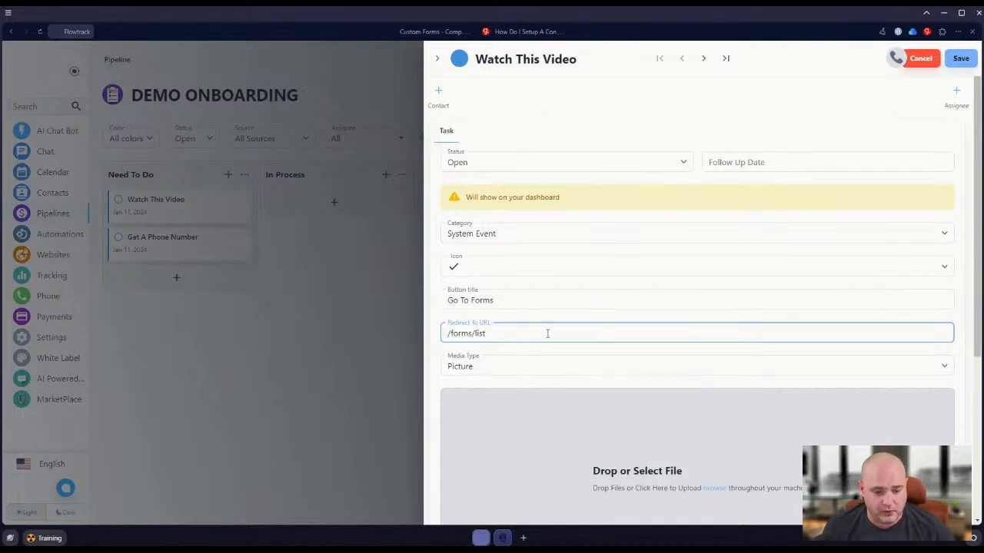
left_click(960, 59)
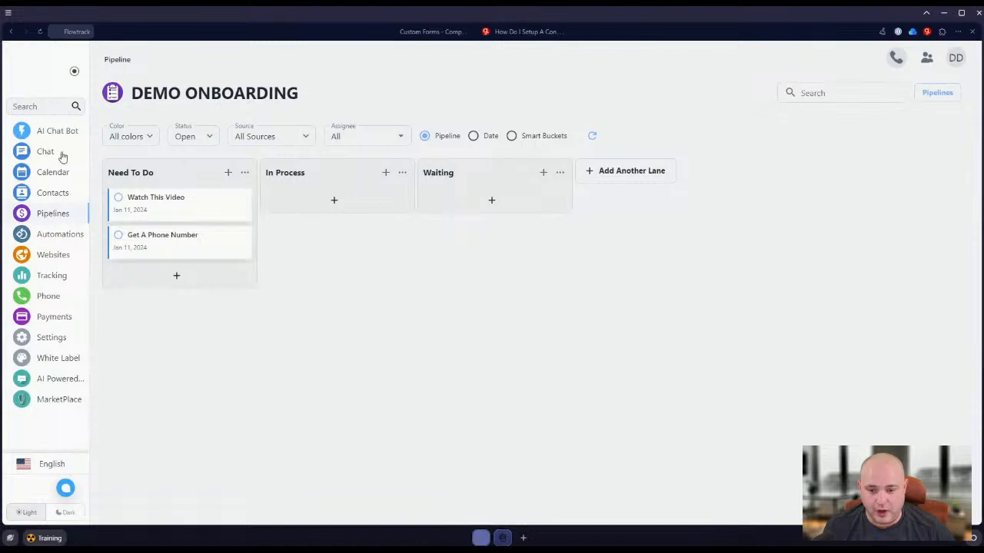
Test the Go To Forms button from the dashboard checklist again, and view the AI Chat Bot page.
left_click(44, 77)
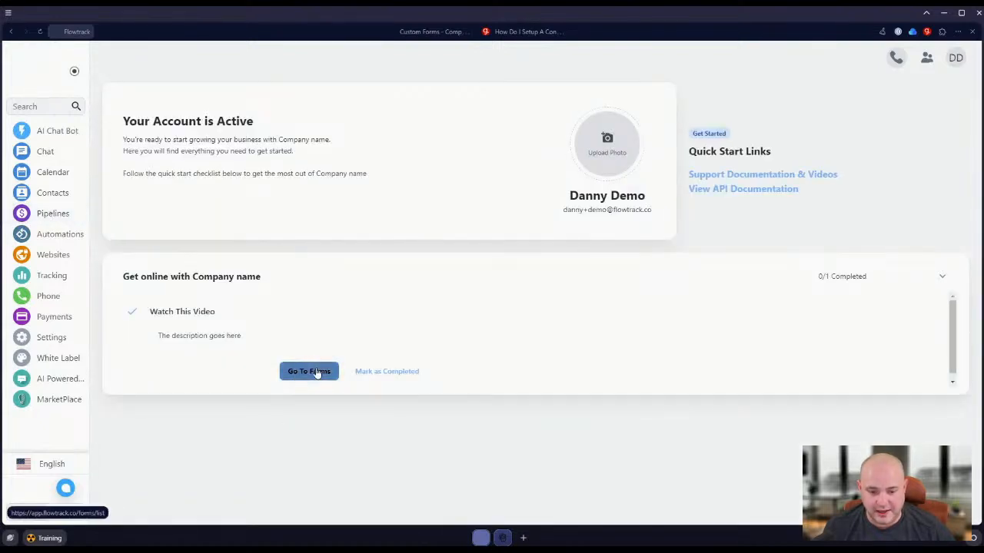
left_click(316, 373)
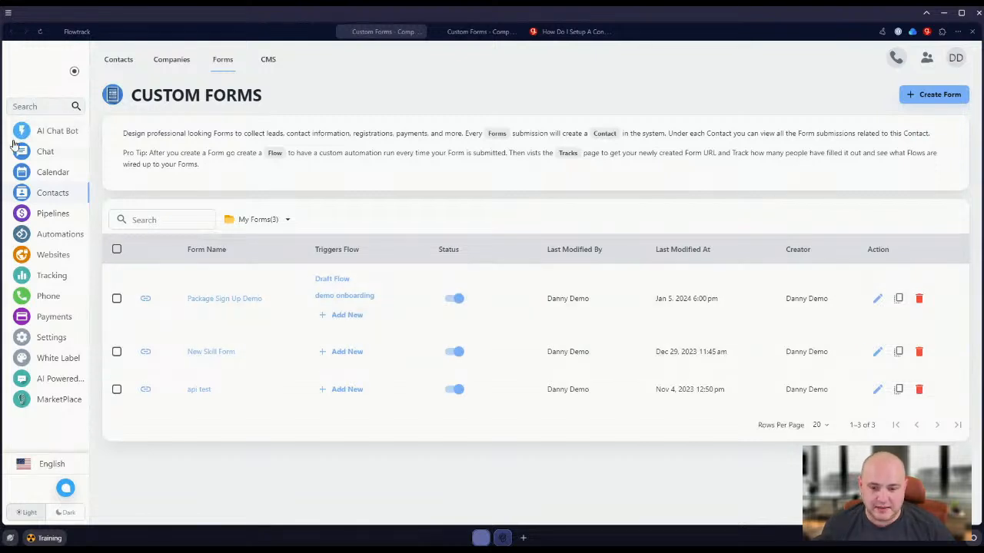
left_click(41, 132)
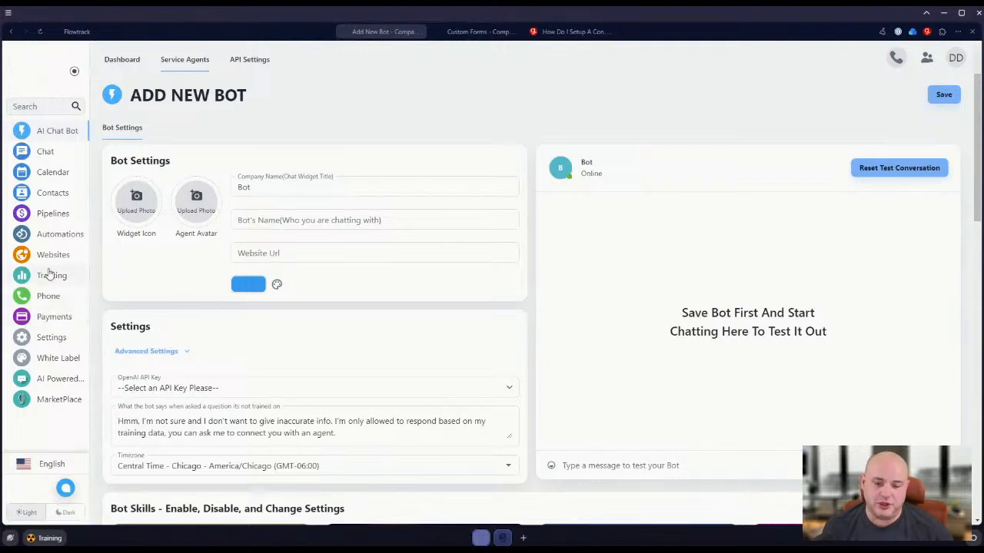
Upload bottomright.jpg as the "Watch This Video" task's picture, save it and check the dashboard checklist.
left_click(51, 214)
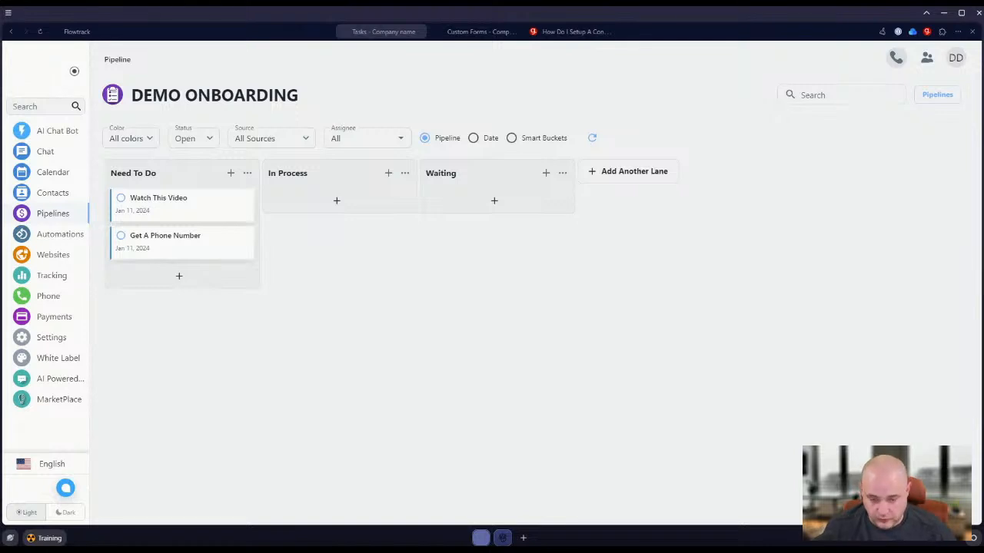
left_click(159, 198)
scroll(777, 377, "down", 2)
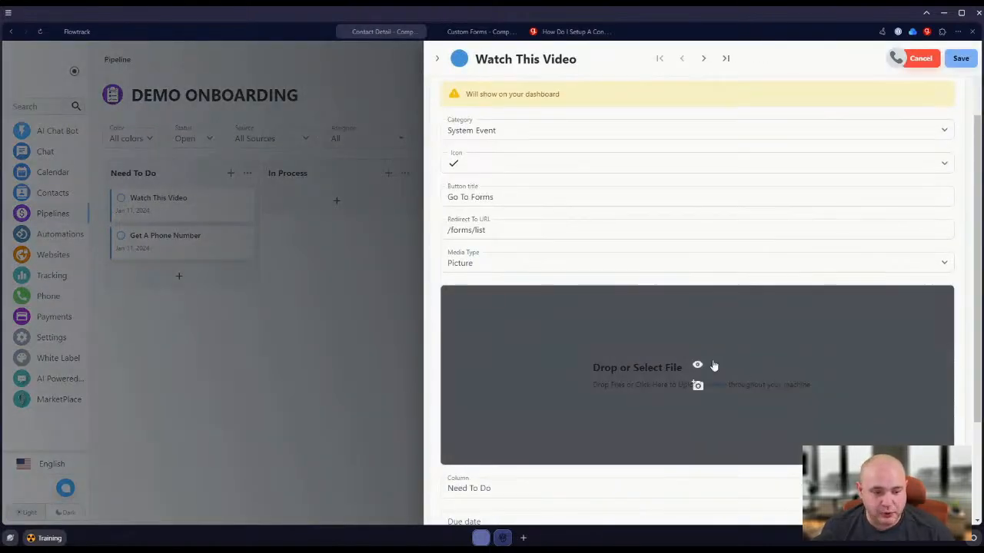
left_click(672, 385)
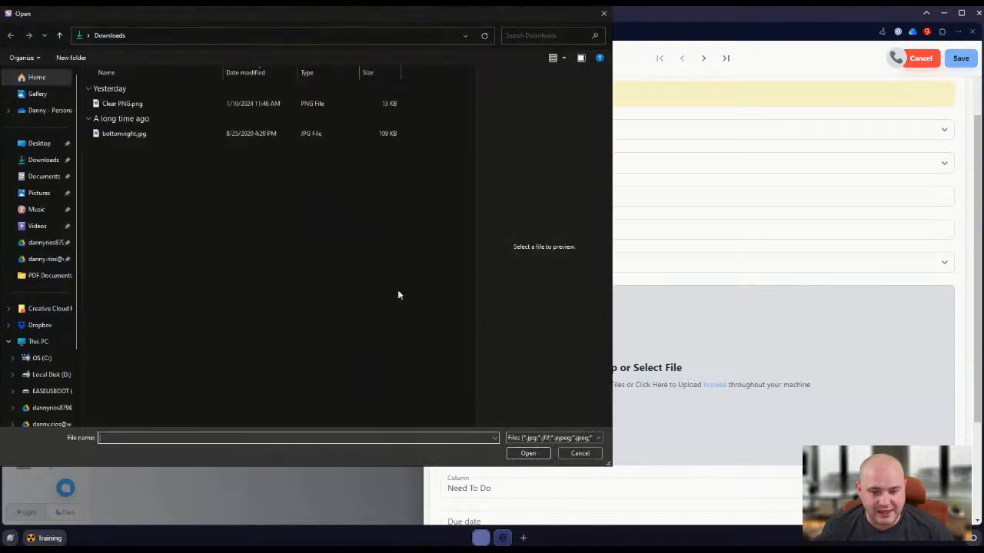
double_click(124, 133)
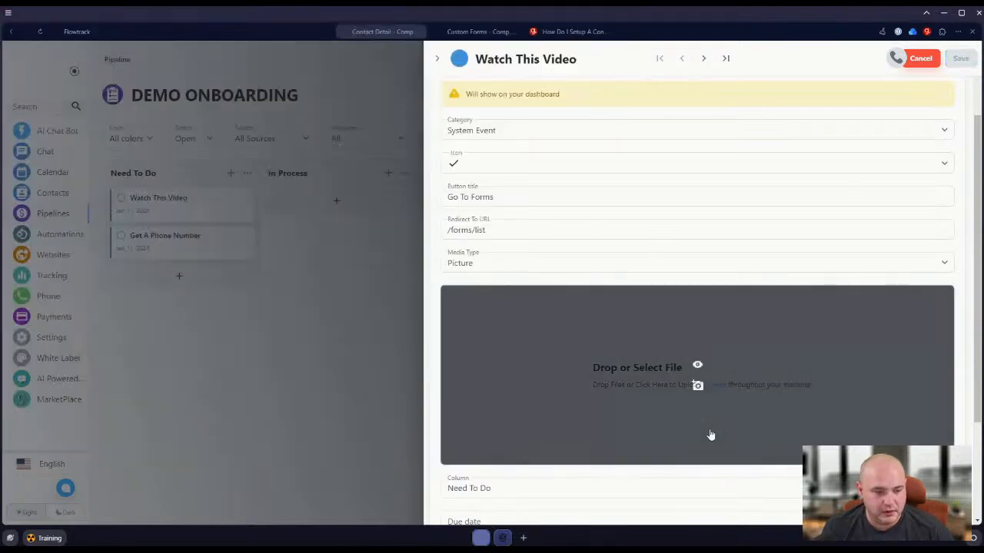
left_click(961, 59)
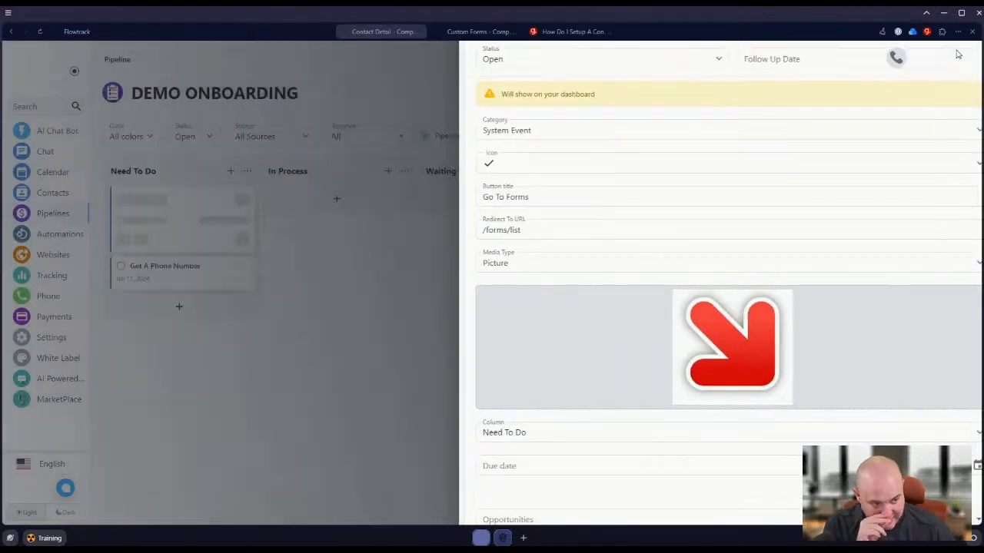
left_click(27, 66)
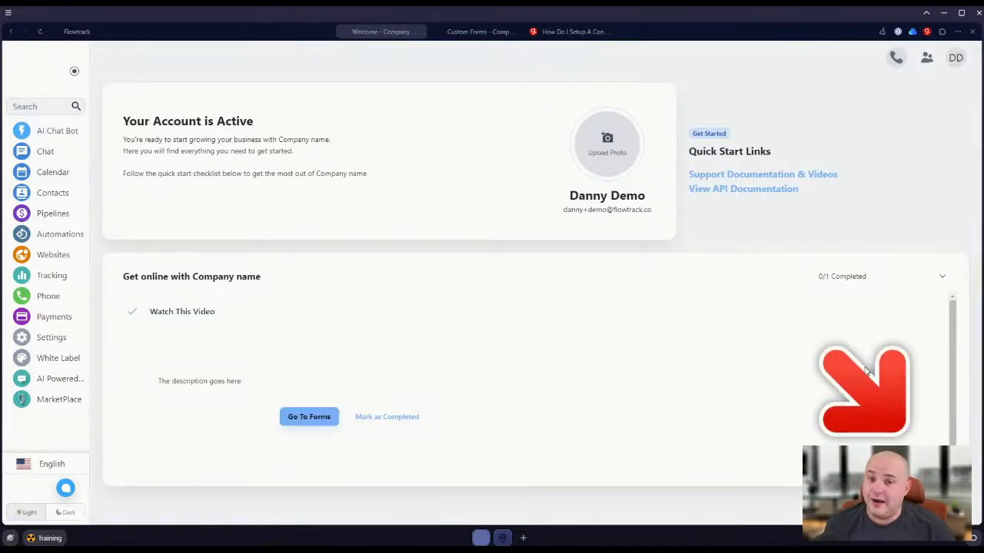
Switch the "Watch This Video" task's media type to Video, paste the iframe embed code as its custom code and save.
left_click(59, 213)
left_click(164, 201)
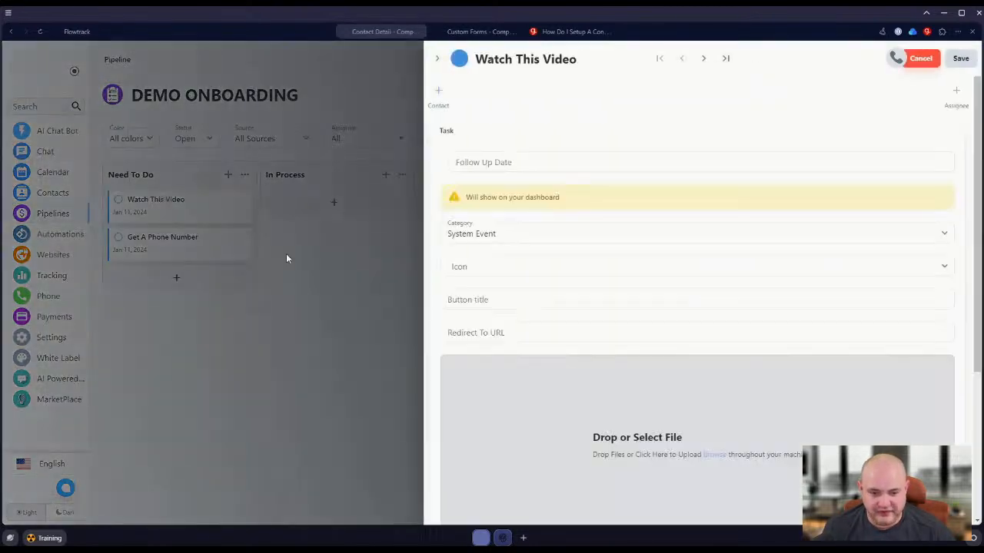
scroll(797, 297, "down", 2)
left_click(495, 208)
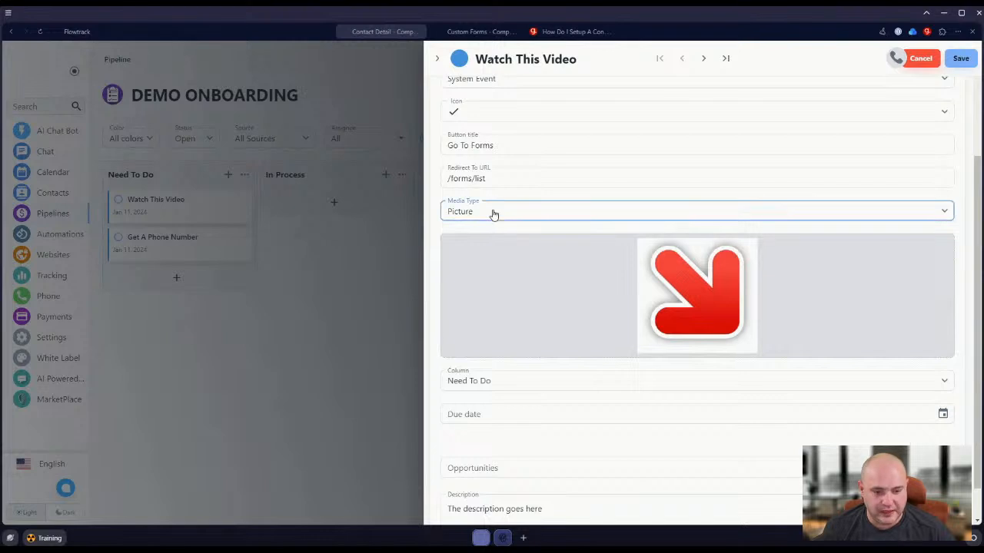
scroll(494, 230, "up", 1)
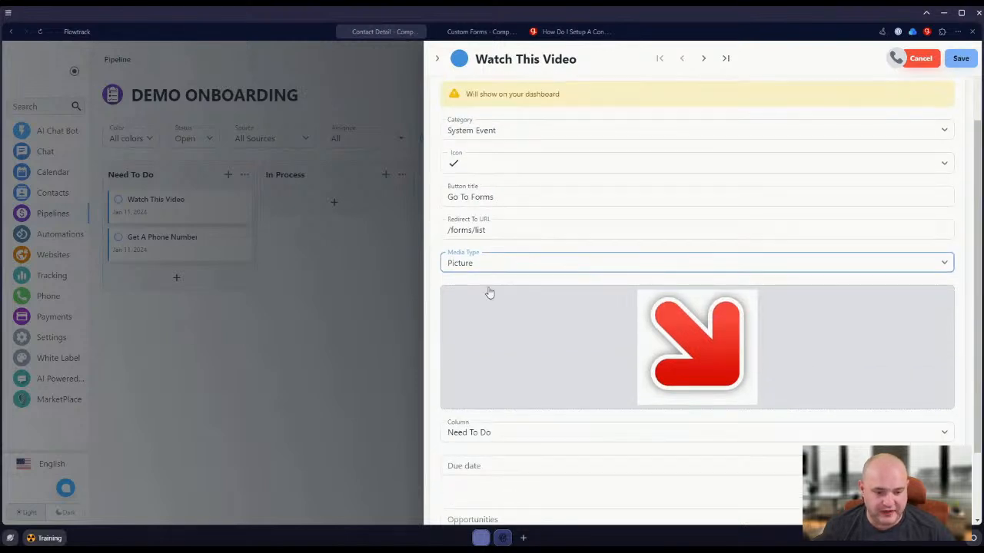
left_click(490, 289)
left_click(523, 305)
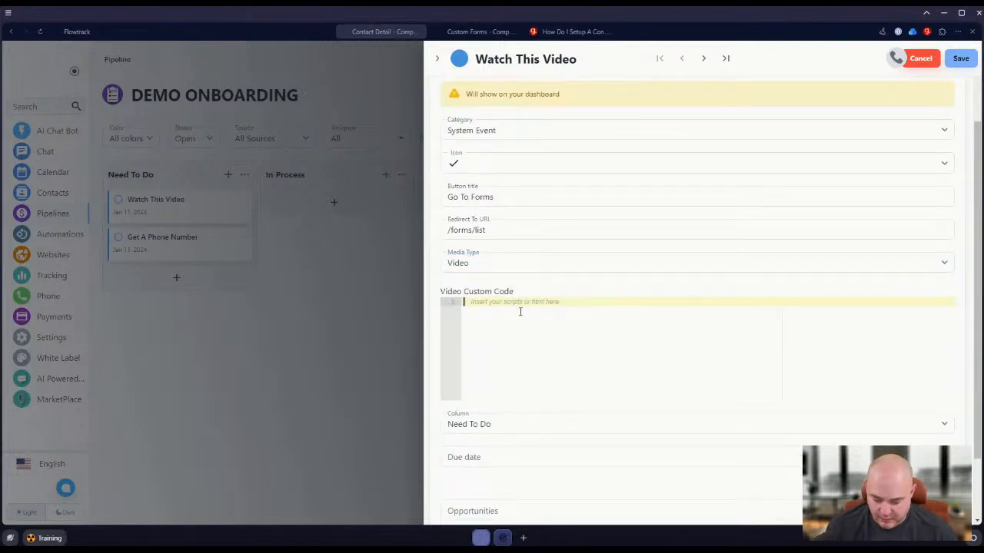
key("ctrl+v")
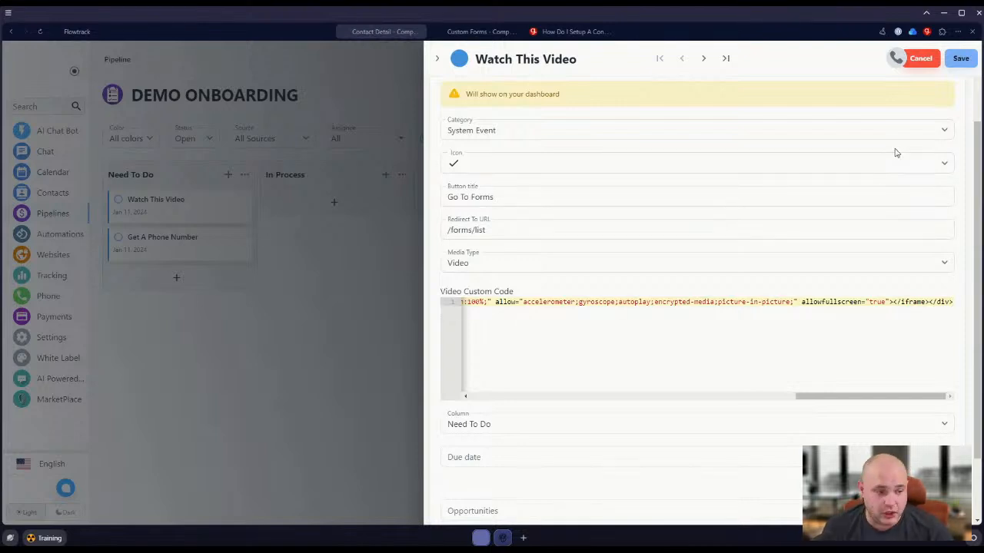
left_click(961, 59)
left_click(187, 208)
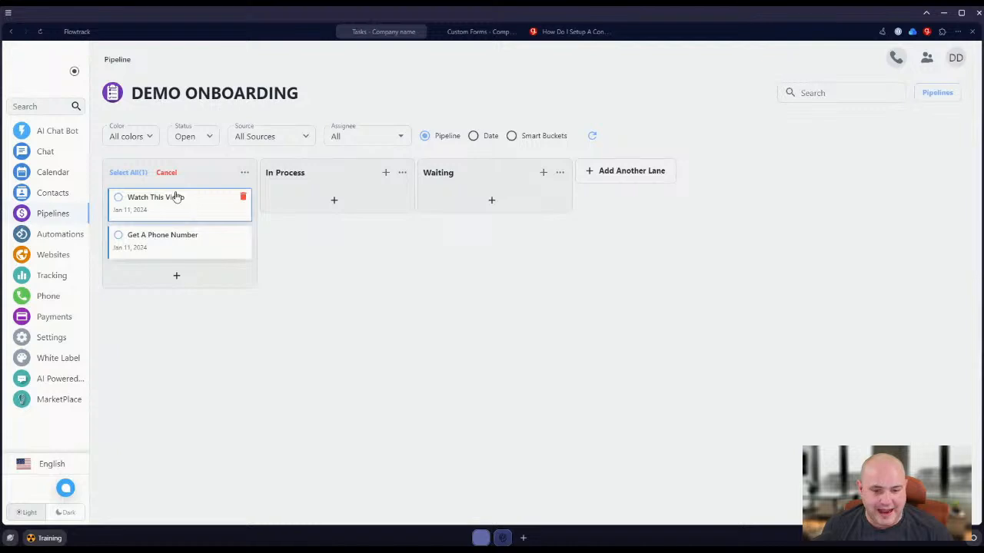
Save the "Watch This Video" task again and test playing and pausing its embedded video in the dashboard checklist.
left_click(176, 197)
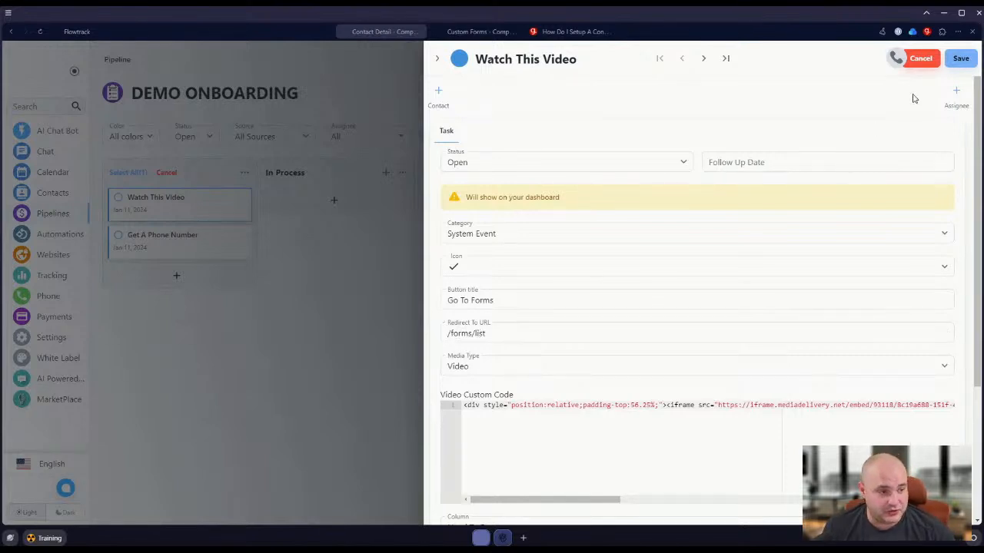
left_click(961, 59)
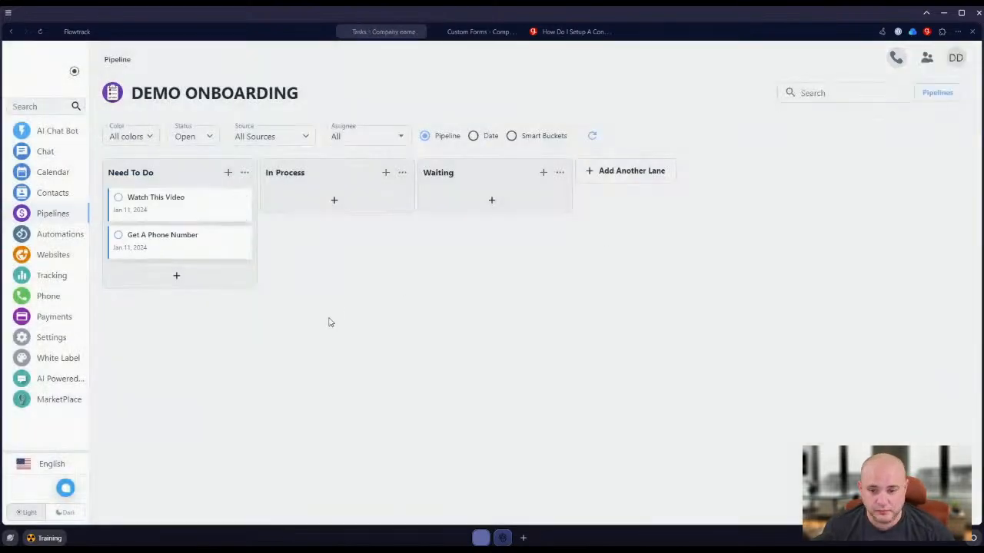
left_click(40, 67)
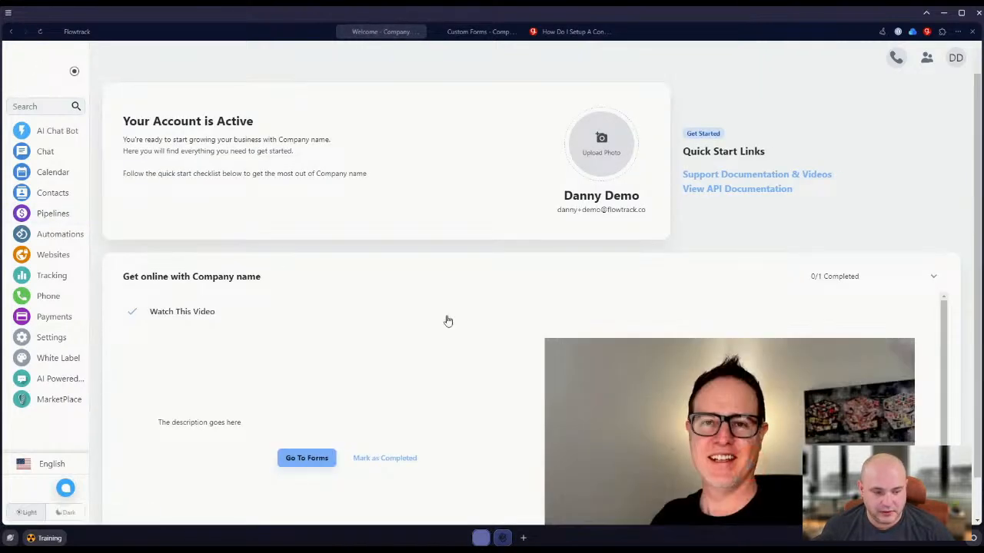
scroll(631, 374, "down", 1)
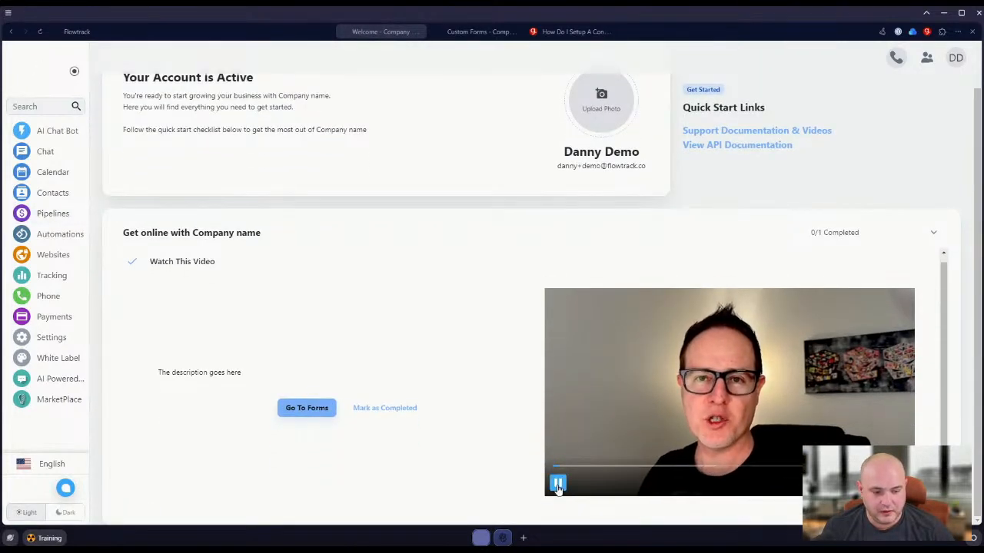
left_click(688, 431)
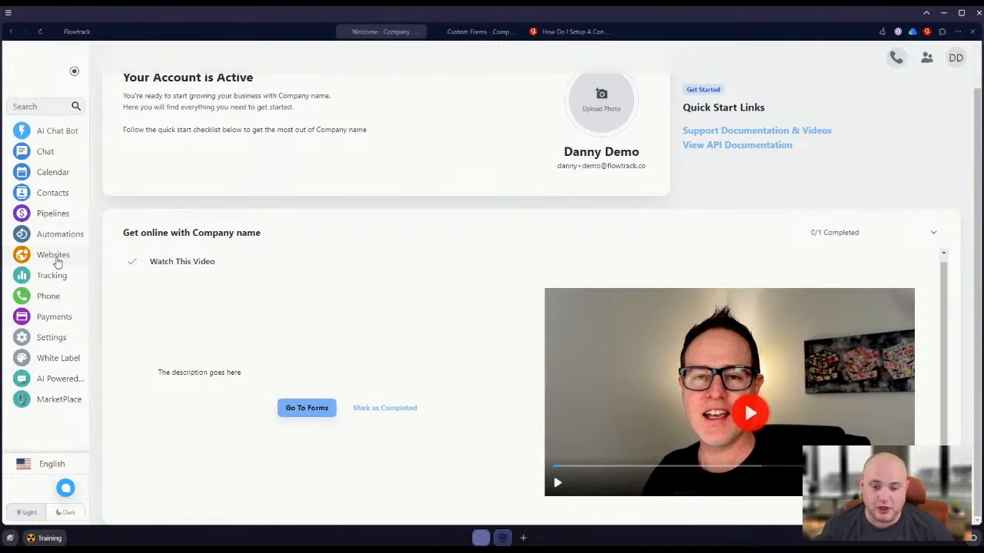
Reopen the "Watch This Video" task on the Demo Onboarding board, review its video custom code and other fields, and close it.
left_click(49, 217)
left_click(151, 213)
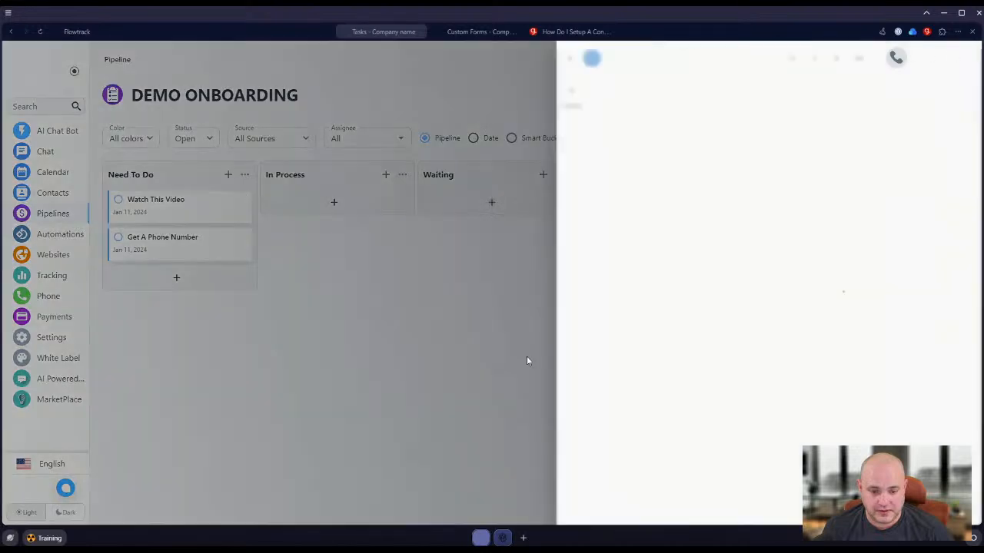
scroll(639, 369, "down", 2)
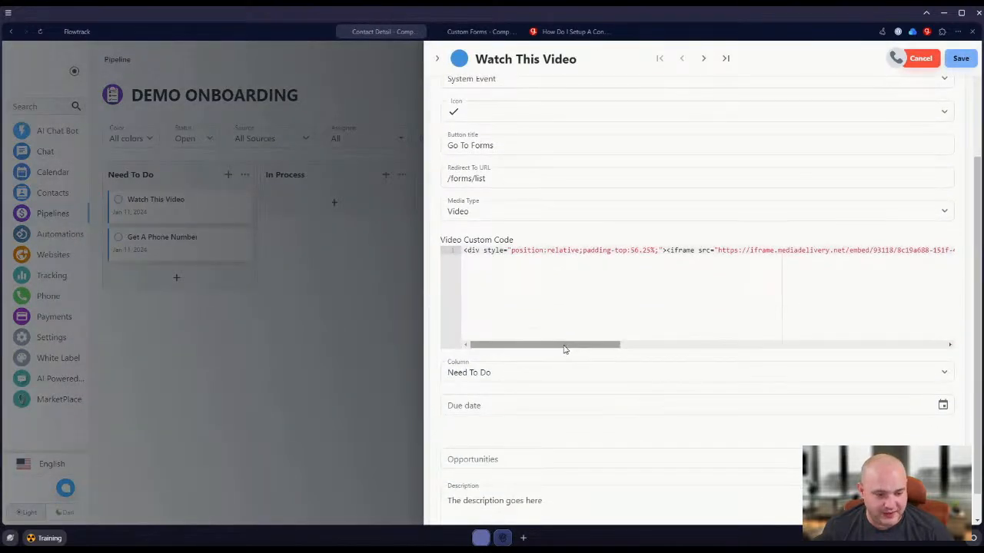
mouse_move(564, 347)
left_mouse_down()
mouse_move(745, 331)
mouse_move(754, 330)
mouse_move(743, 349)
mouse_move(807, 345)
mouse_move(657, 358)
mouse_move(904, 340)
mouse_move(575, 351)
left_mouse_up()
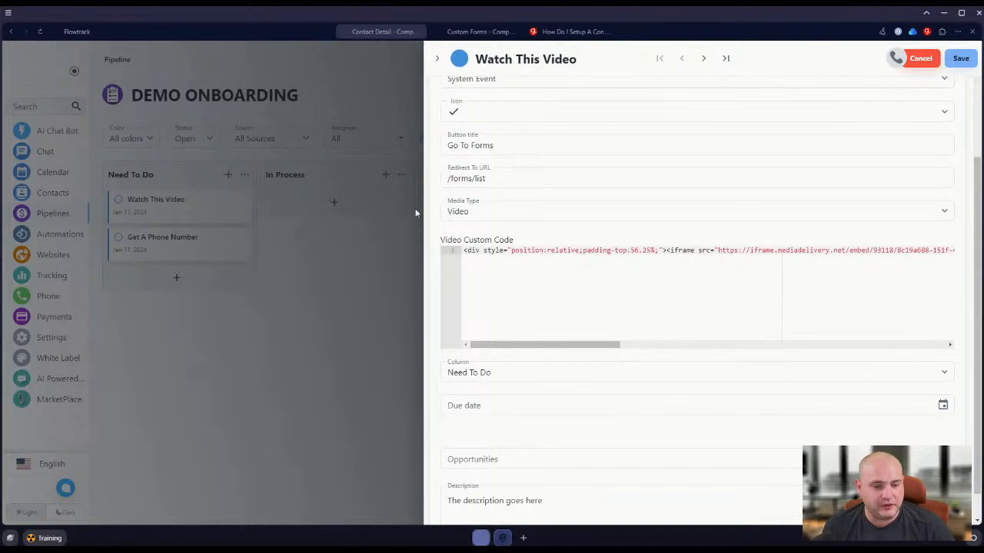
left_click(436, 58)
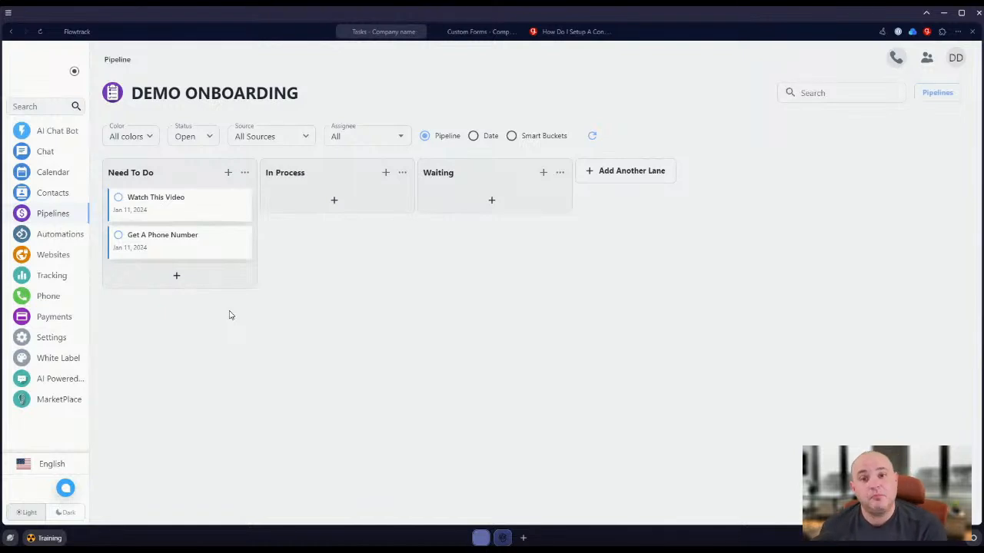
Start a new white-label blueprint named "Onboarding Sequence" in USD and proceed to its item selection.
left_click(49, 358)
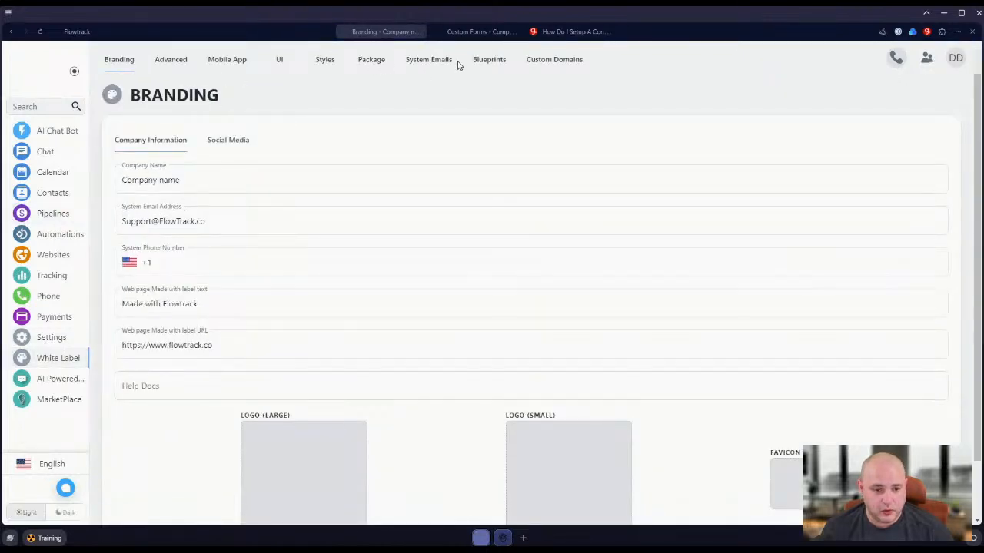
left_click(485, 62)
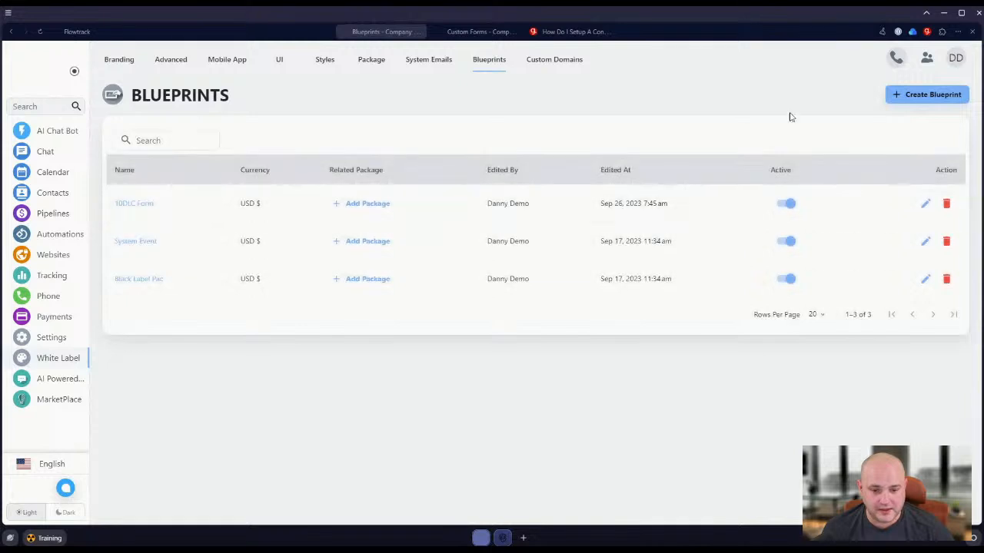
left_click(922, 96)
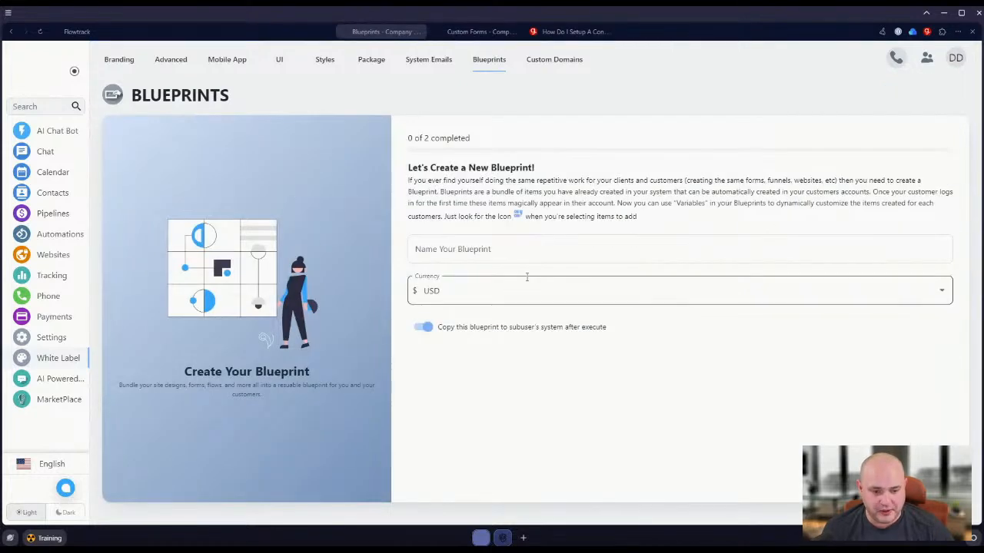
left_click(489, 254)
type("Onboarding Sequence")
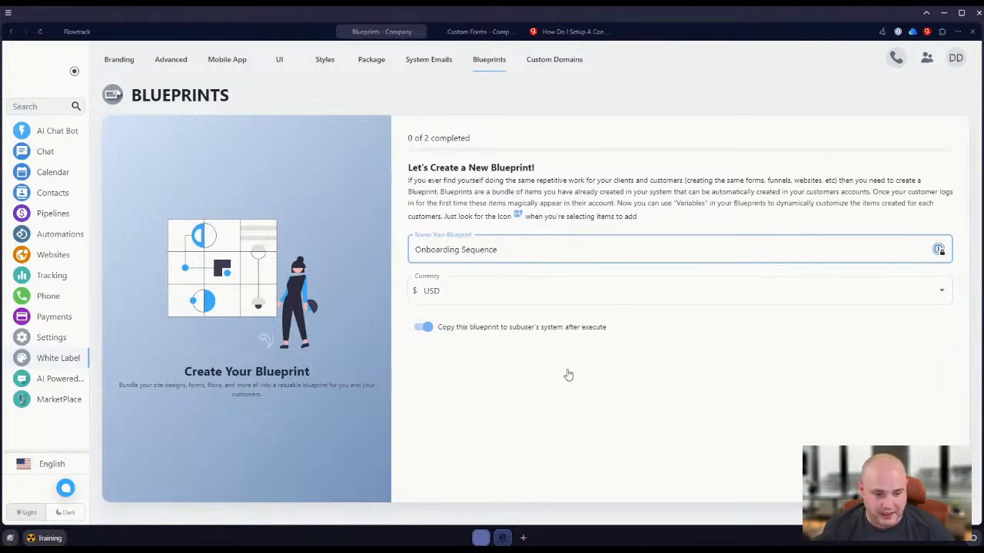
key("Tab")
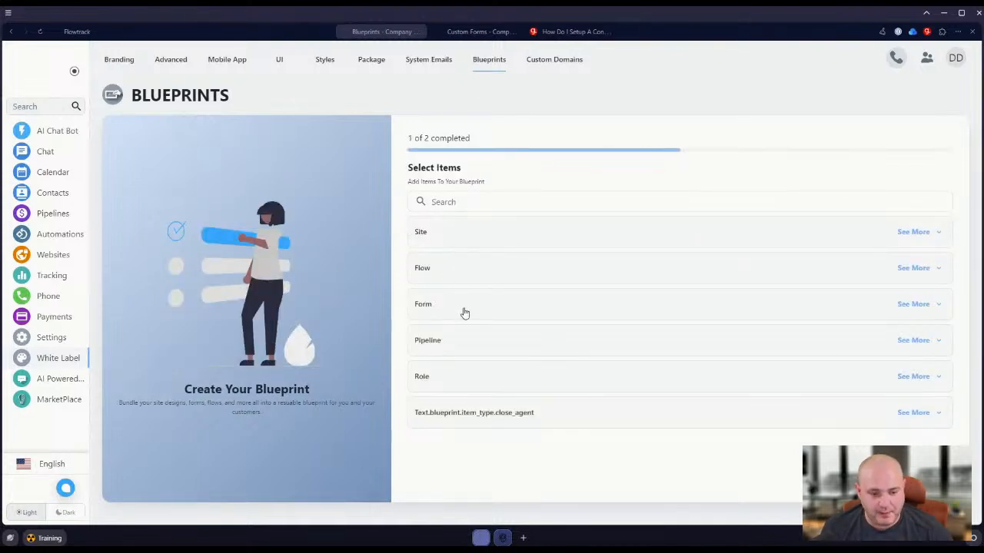
Include the Demo Onboarding pipeline in the blueprint and finish creating it without assigning it to a package.
left_click(474, 347)
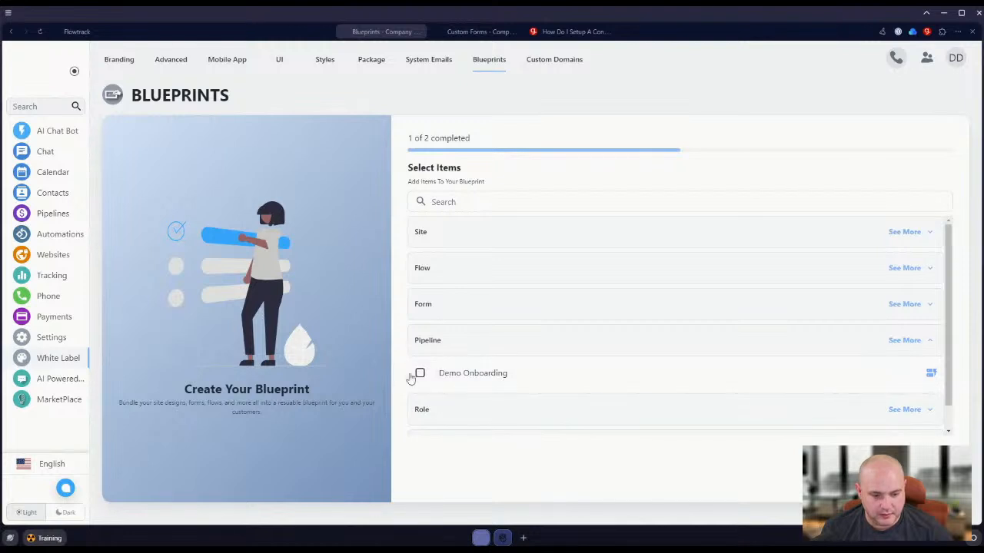
left_click(420, 373)
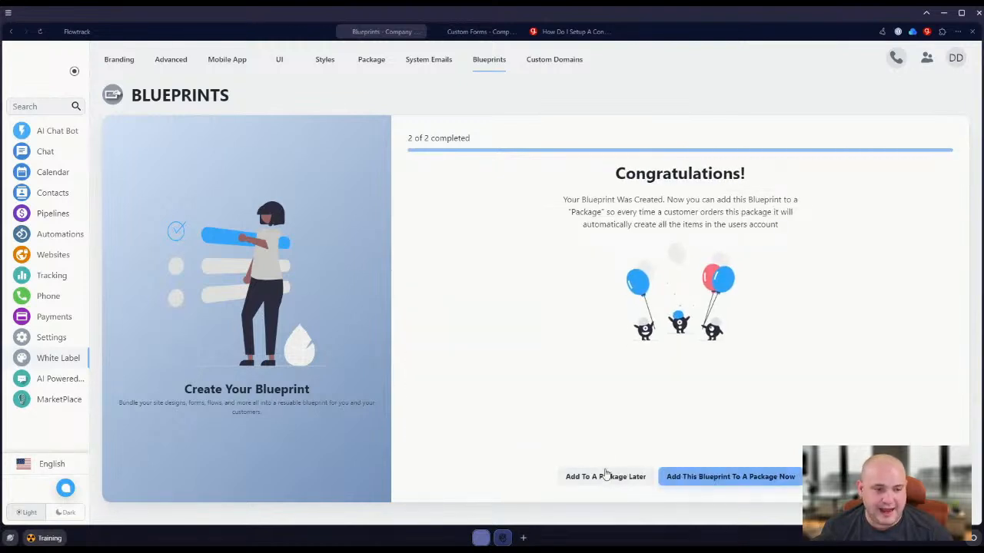
left_click(604, 477)
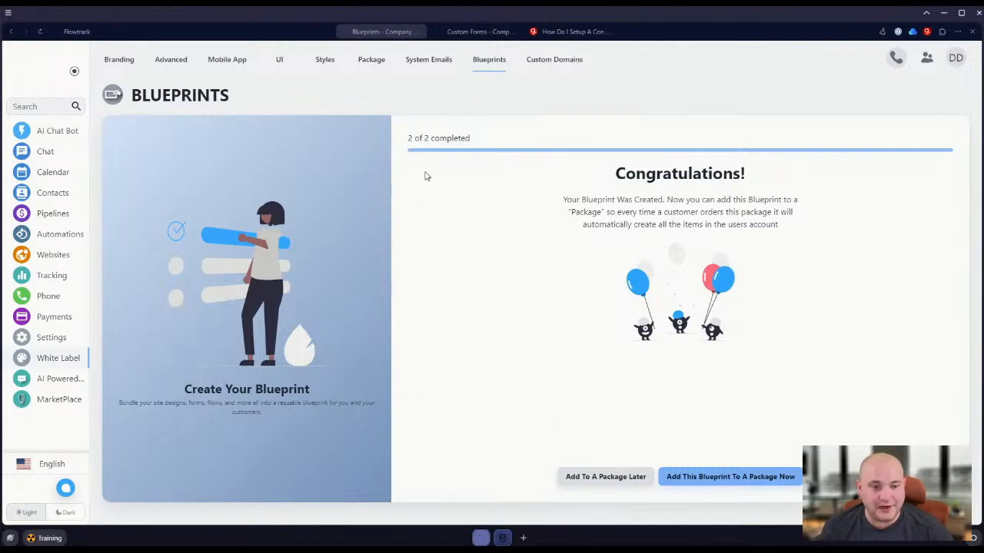
Add the Onboarding Sequence blueprint to the white-label package's Auto Run Blueprint On Order/Login list and look over the package's services.
left_click(372, 59)
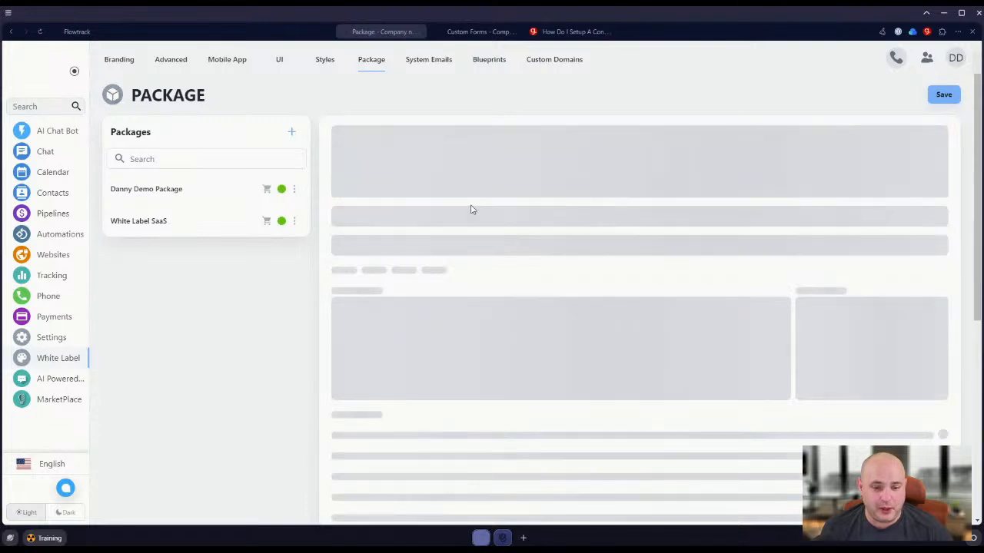
scroll(639, 269, "down", 10)
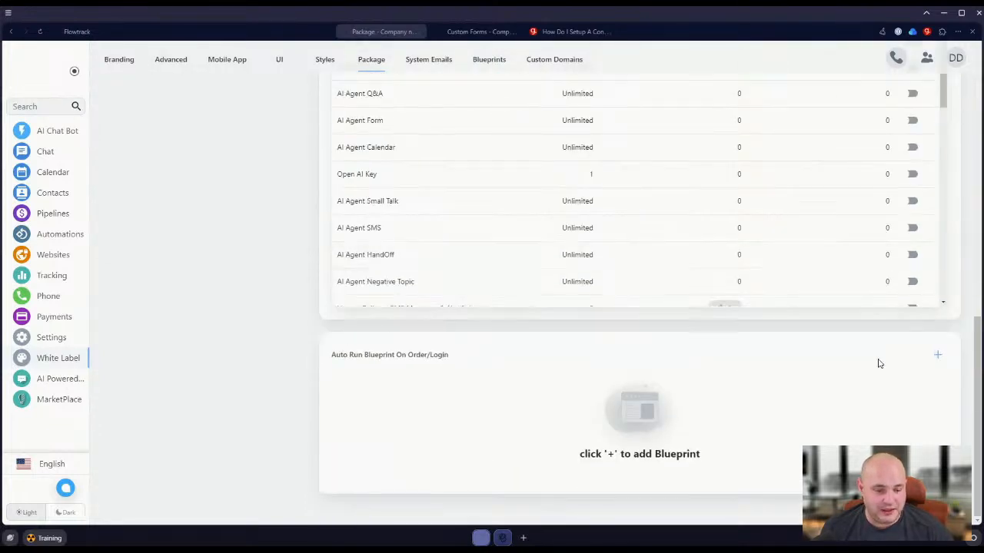
left_click(937, 355)
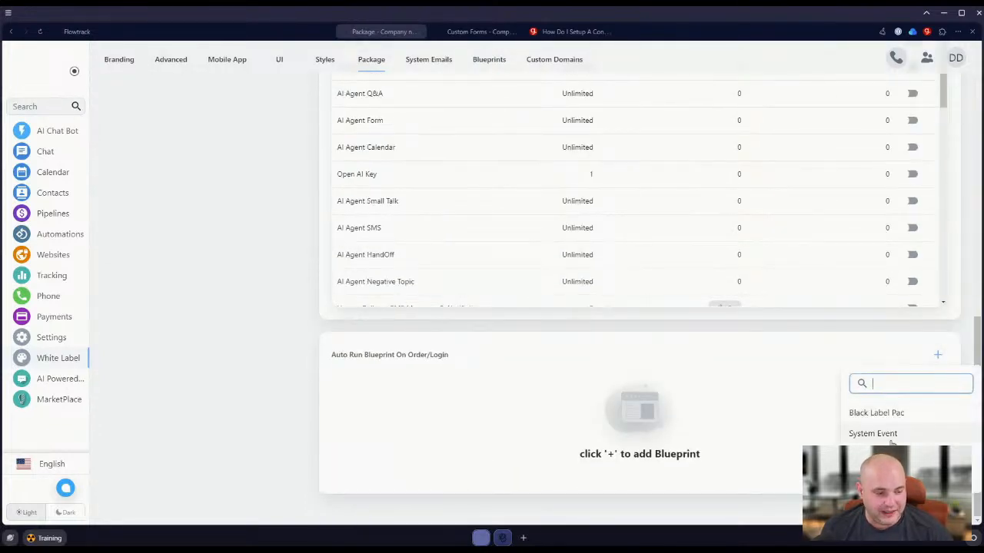
left_click(882, 467)
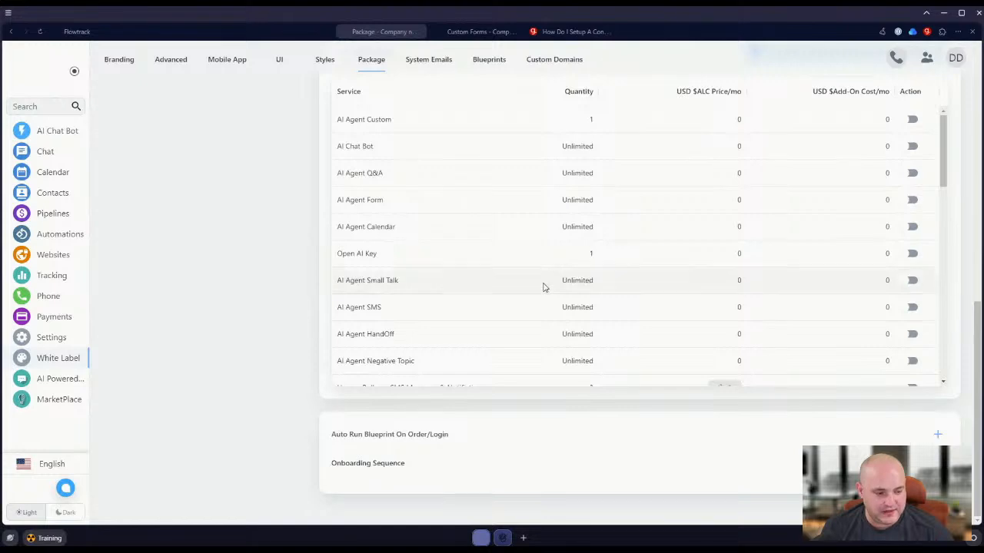
scroll(552, 294, "up", 6)
scroll(635, 223, "down", 5)
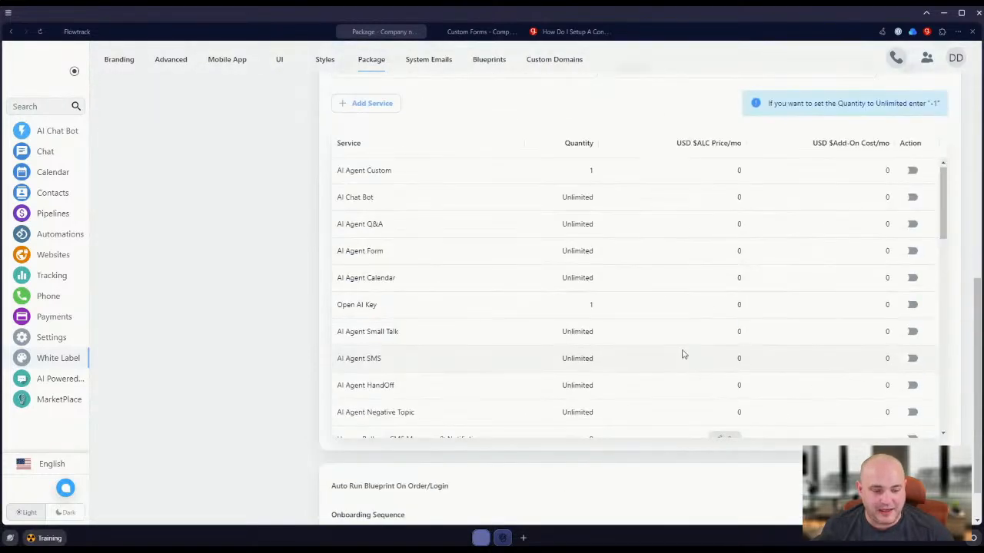
scroll(684, 354, "down", 5)
scroll(429, 484, "down", 1)
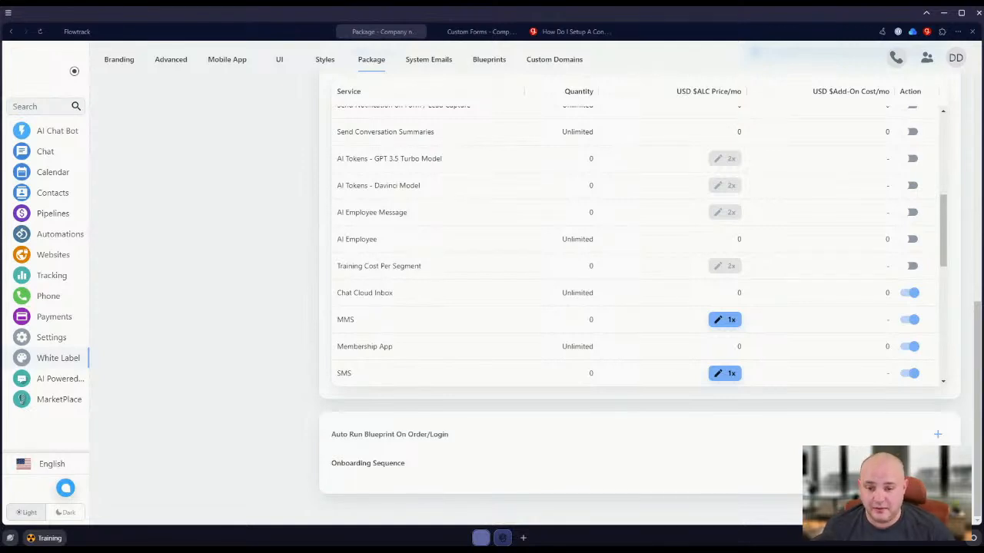
View the dashboard checklist again, and open the test conversation contact's record to look at its flows.
left_click(29, 66)
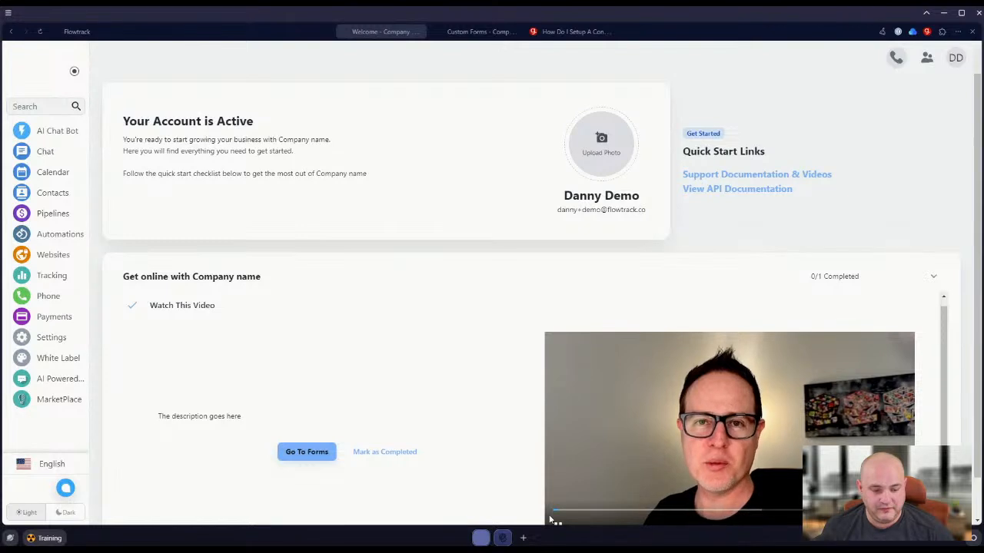
left_click(56, 194)
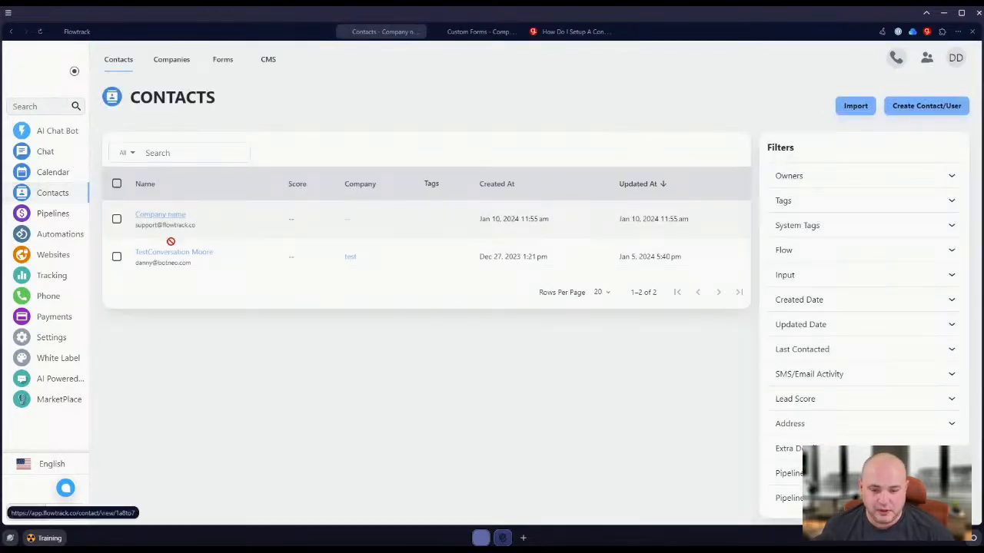
left_click(176, 256)
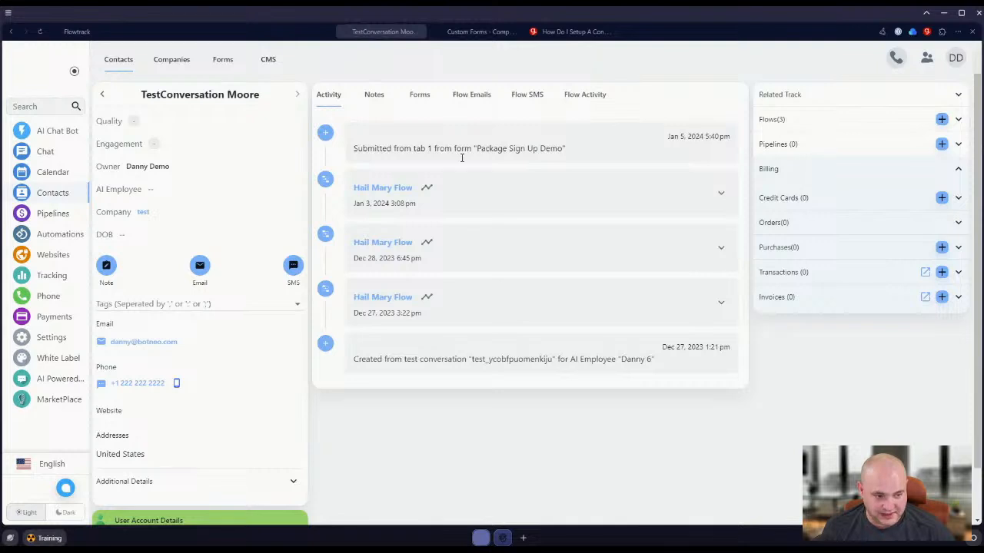
left_click(943, 124)
left_click(838, 461)
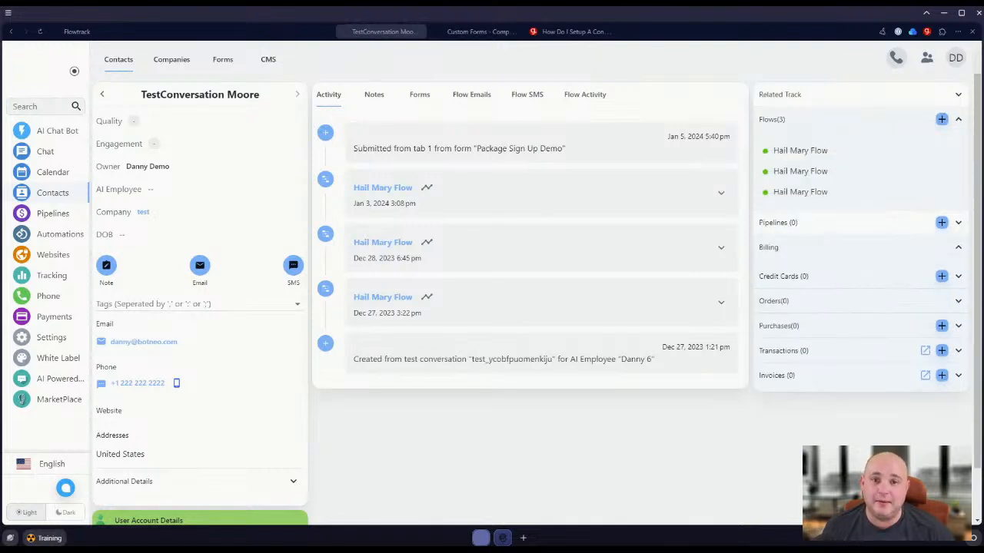